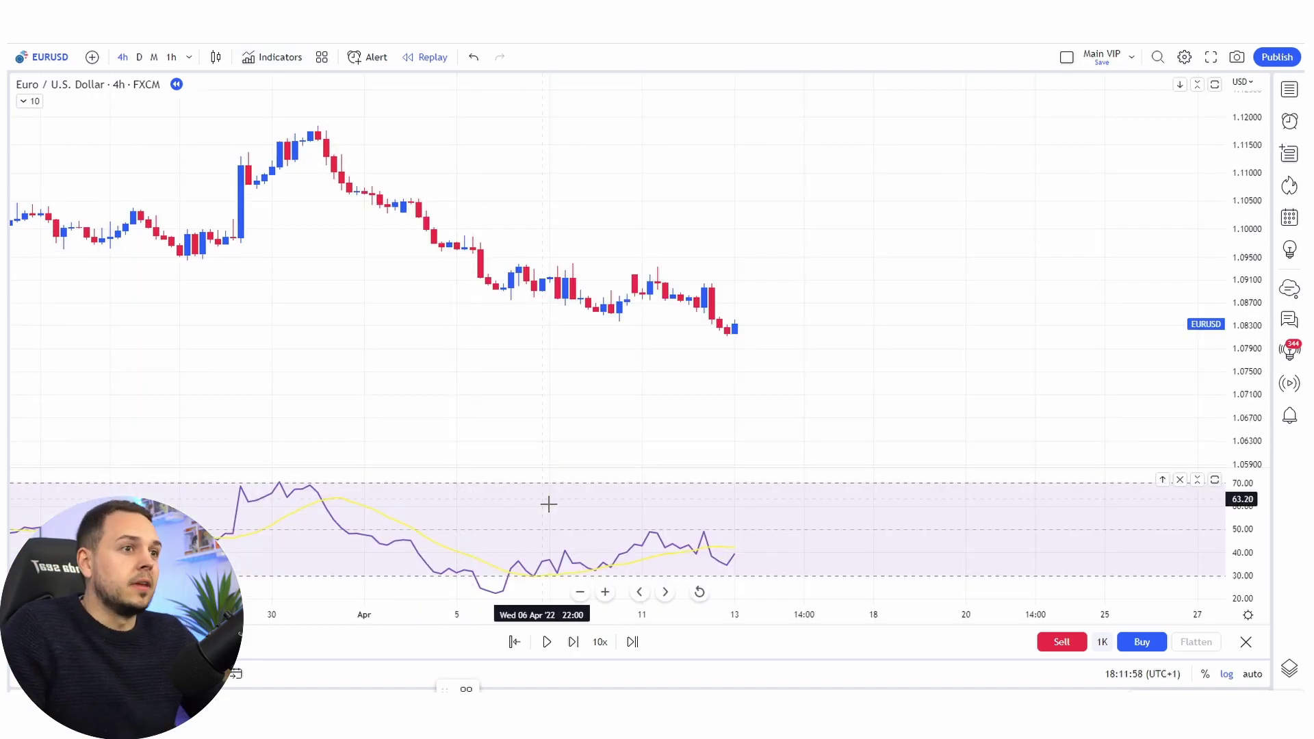
Draw a trend line under the rising RSI lows from about 21 on 5 April to about 37 on 14 April, and circle its touch points
click(487, 597)
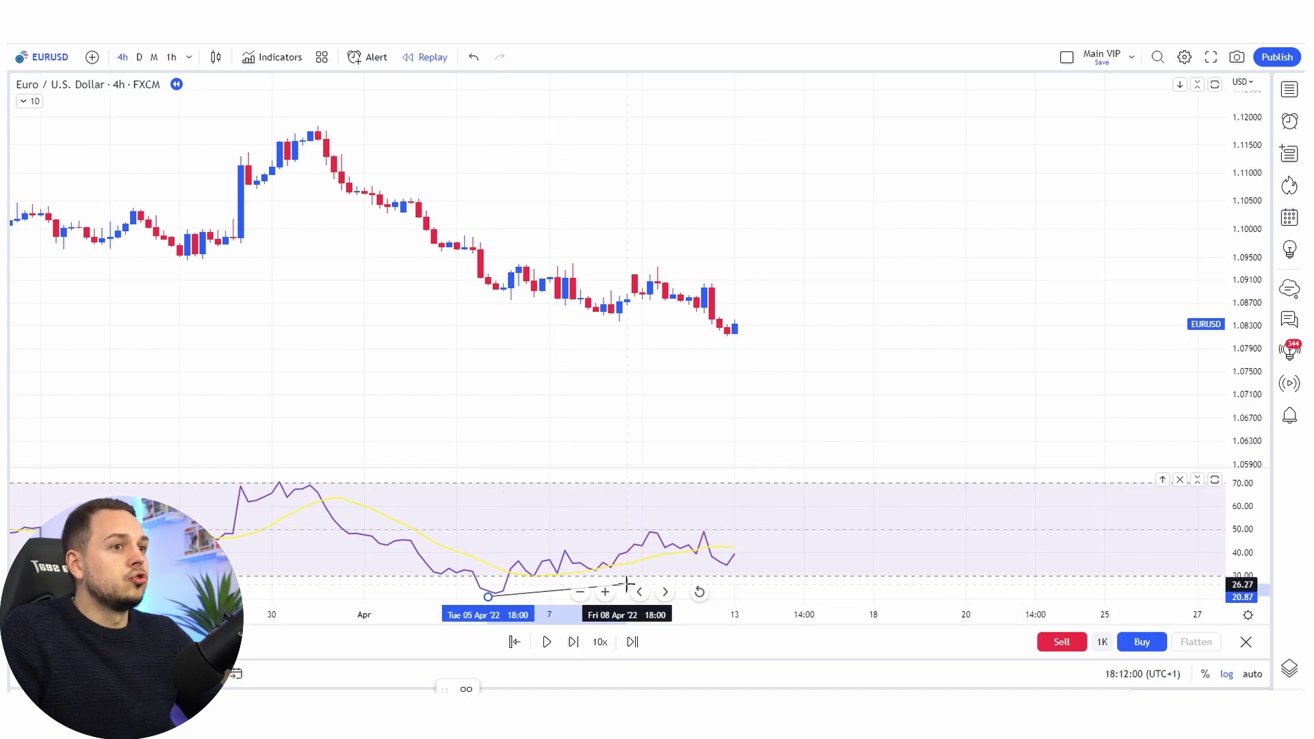
click(797, 560)
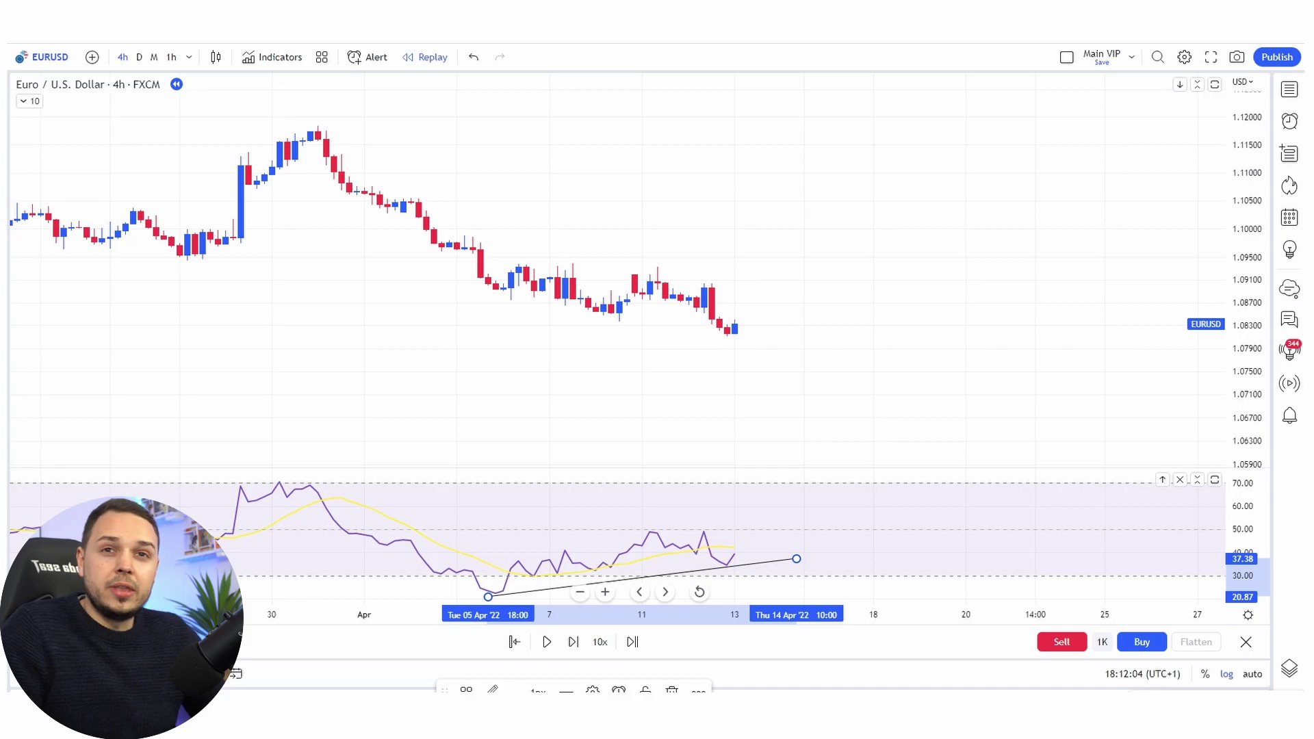
click(886, 425)
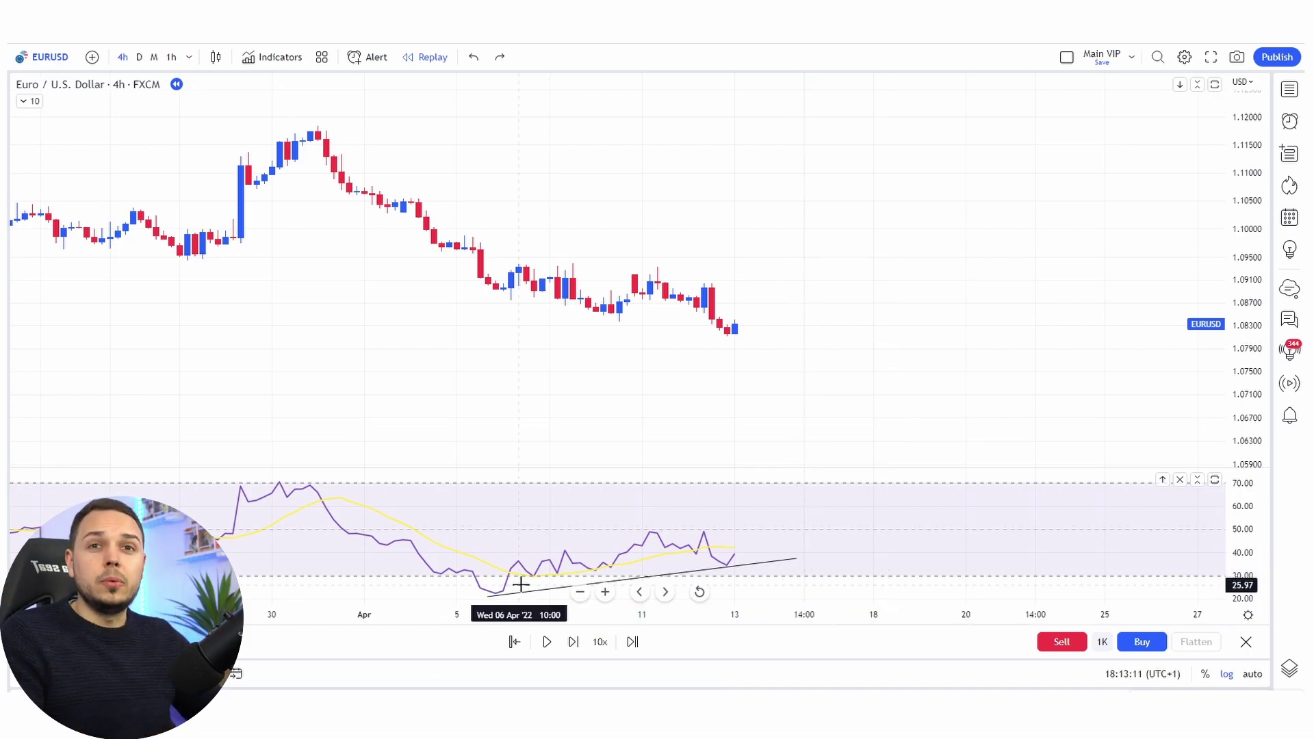
mouse_move(519, 584)
mouse_down()
mouse_move(510, 602)
mouse_move(514, 587)
mouse_up()
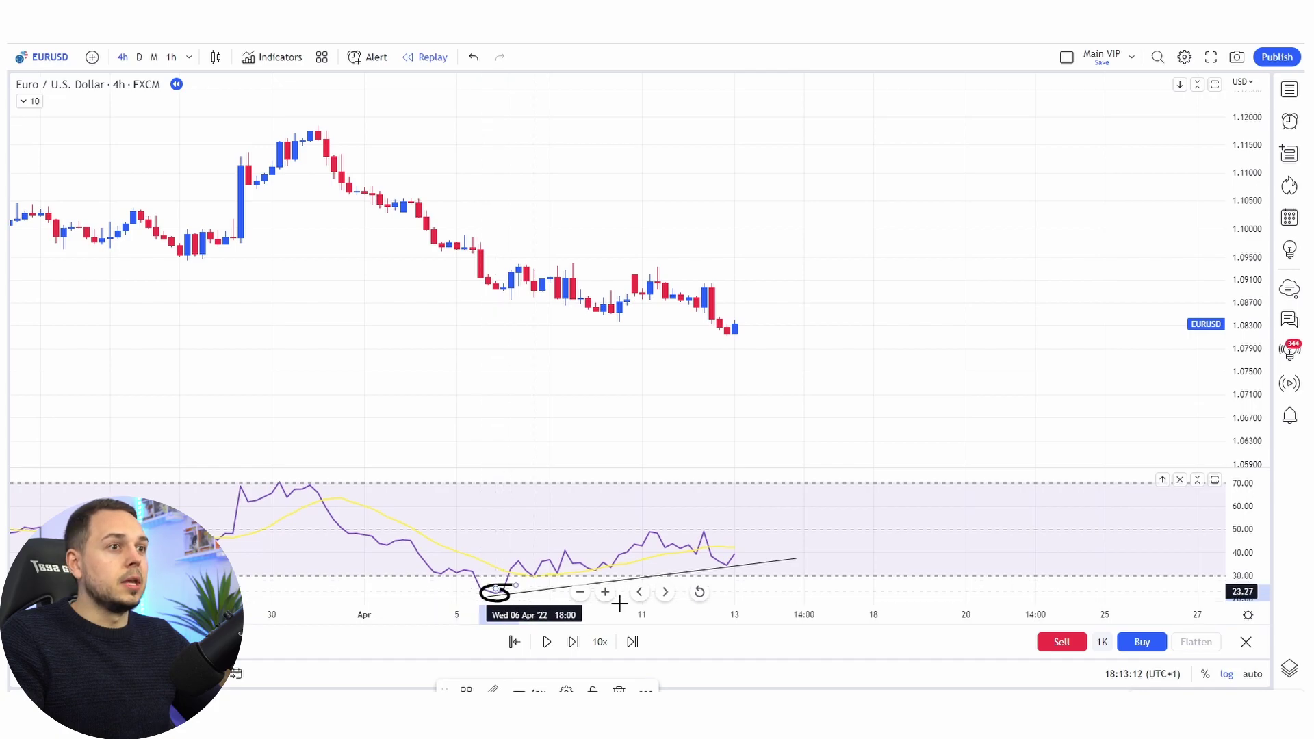
mouse_move(720, 547)
mouse_down()
mouse_move(712, 562)
mouse_move(725, 552)
mouse_up()
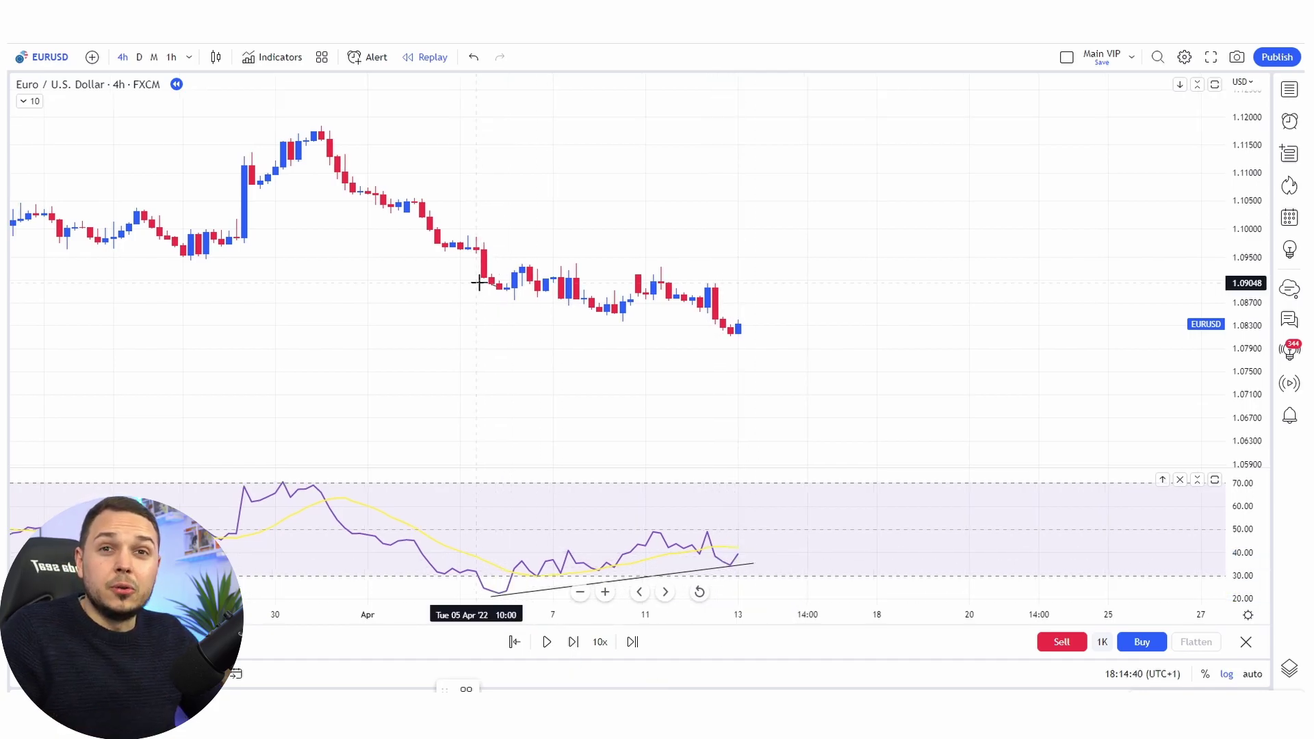
Draw a trend line beneath the falling price lows from about 1.0888 on 5 April to about 1.0795 on 13 April
drag(477, 283, 776, 346)
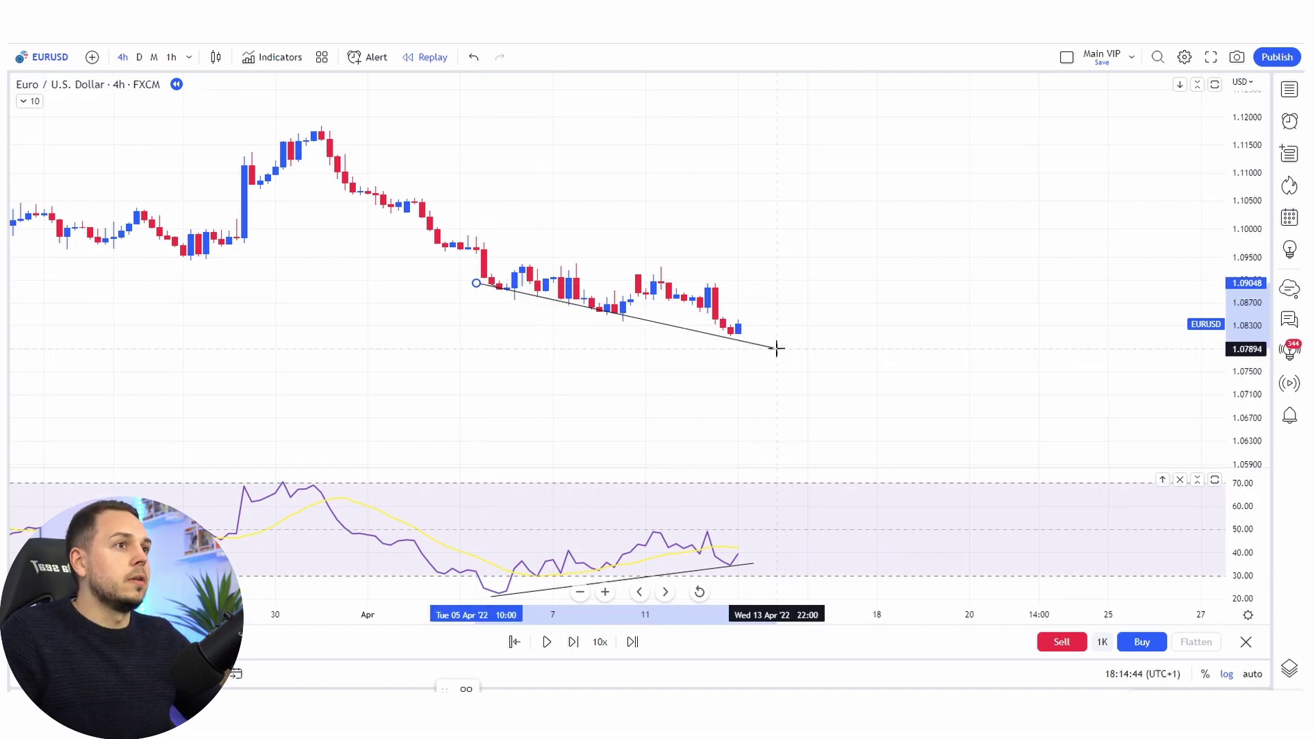
drag(480, 295, 484, 299)
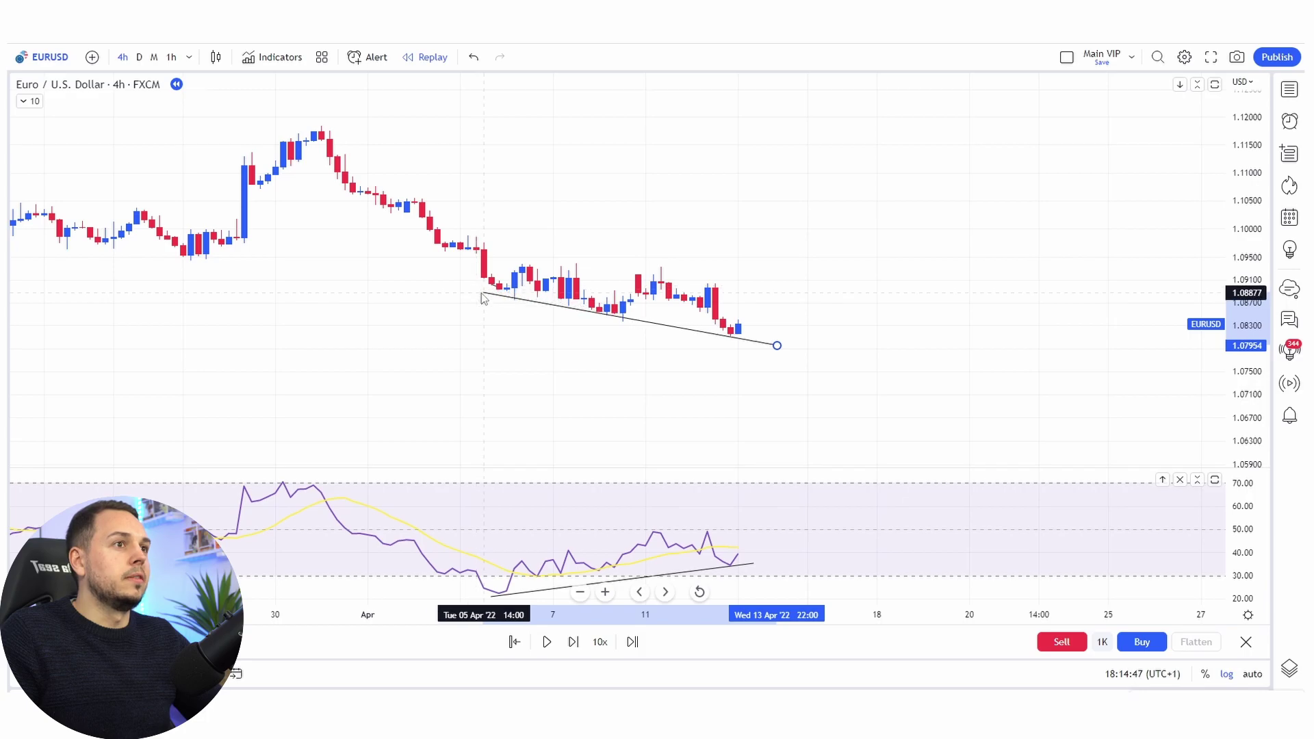
click(642, 375)
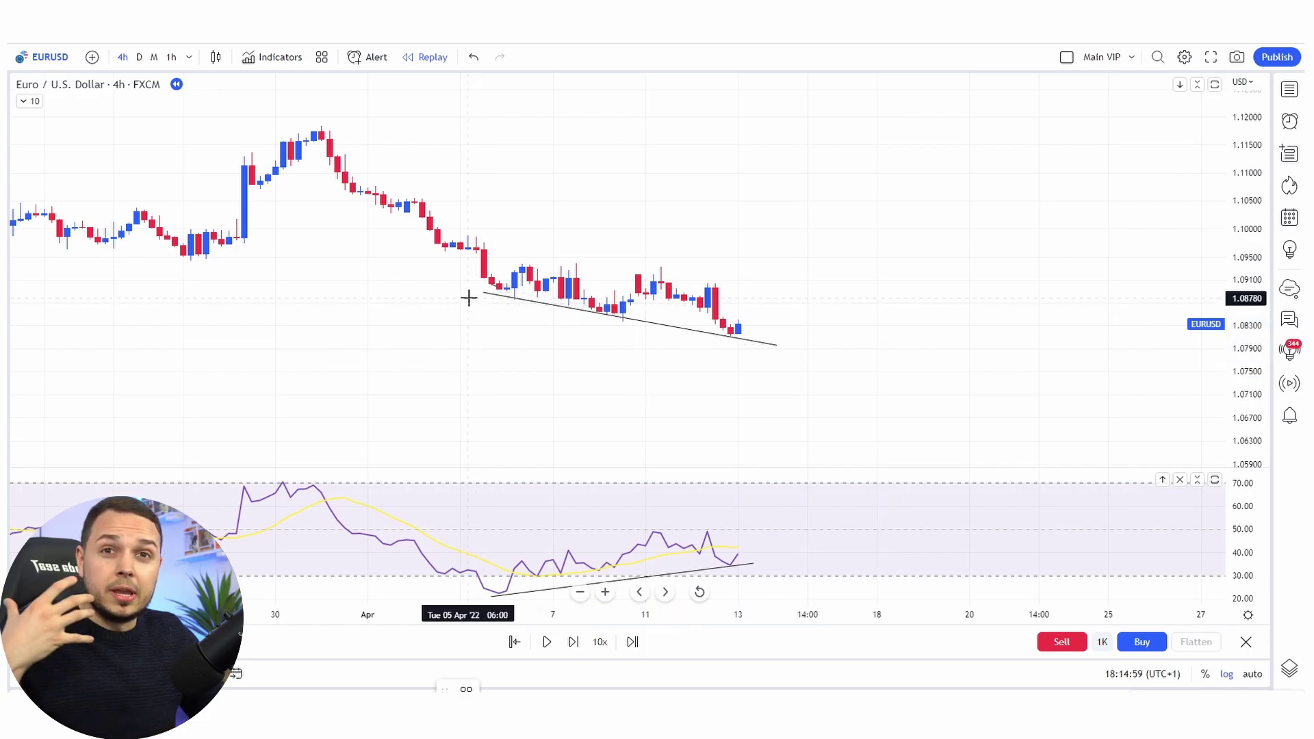
Underline the three falling price lows with brush strokes, sketch the downward move over them, and undo the annotations
drag(494, 295, 623, 313)
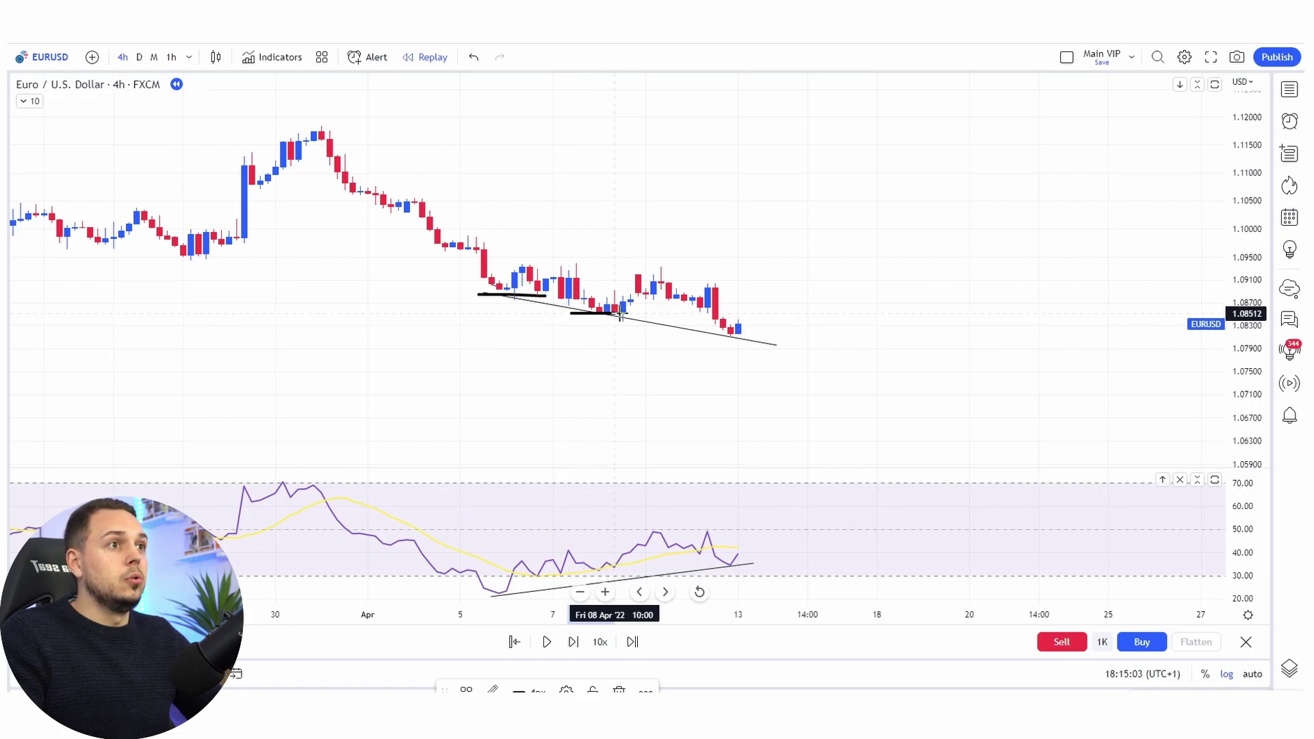
drag(709, 334, 762, 334)
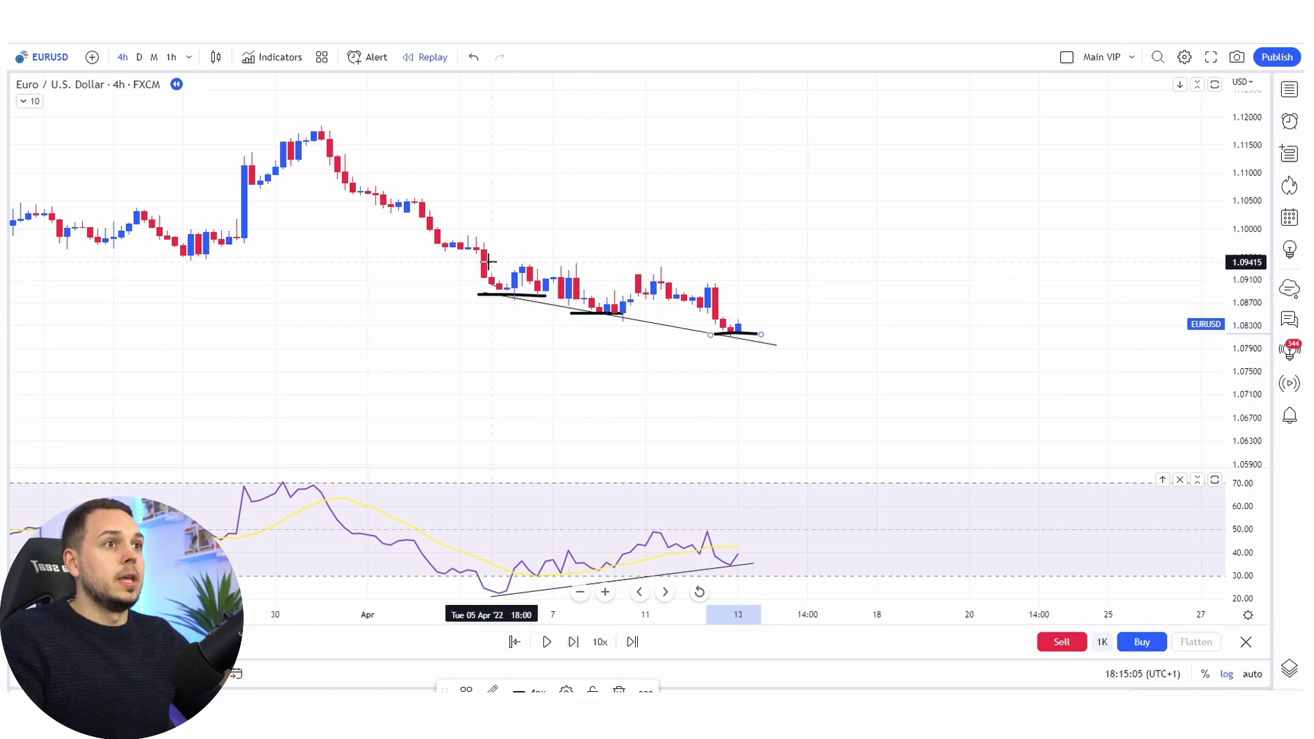
mouse_move(484, 264)
mouse_down()
mouse_move(520, 299)
mouse_move(571, 277)
mouse_move(601, 315)
mouse_move(654, 282)
mouse_move(738, 347)
mouse_up()
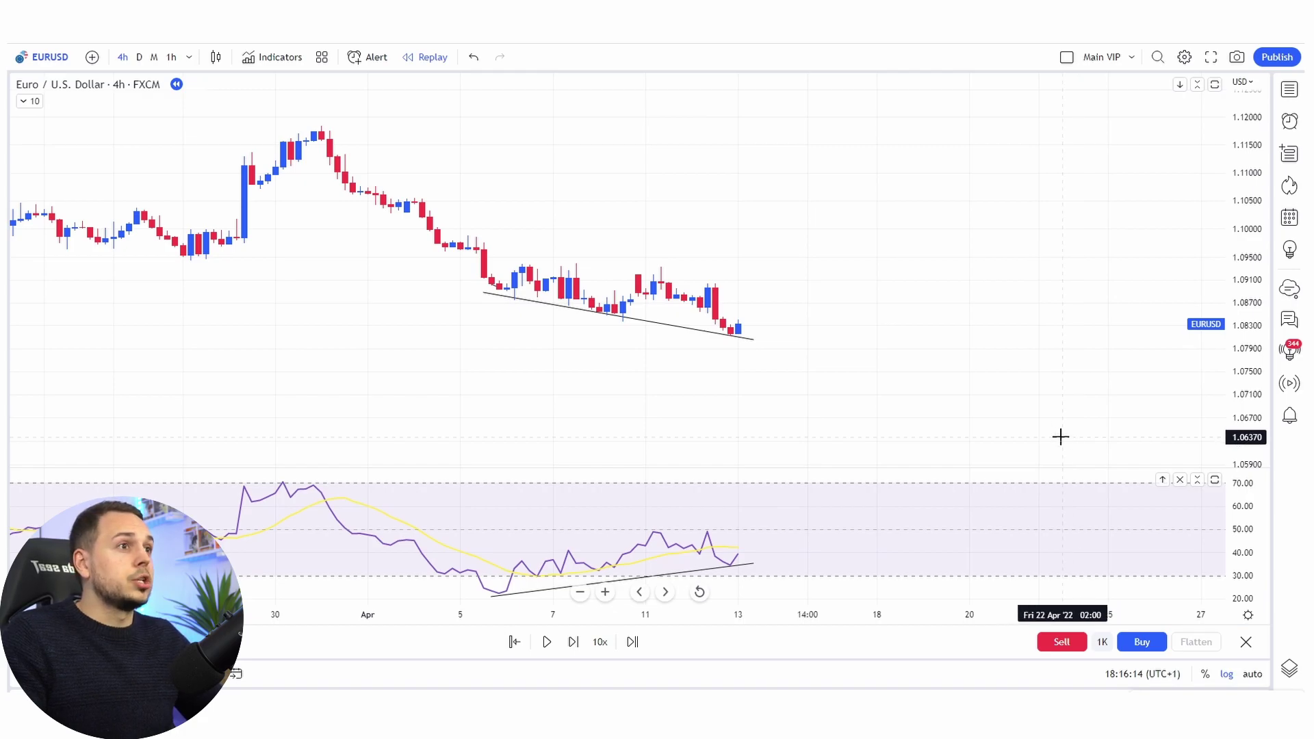
key(ctrl+z)
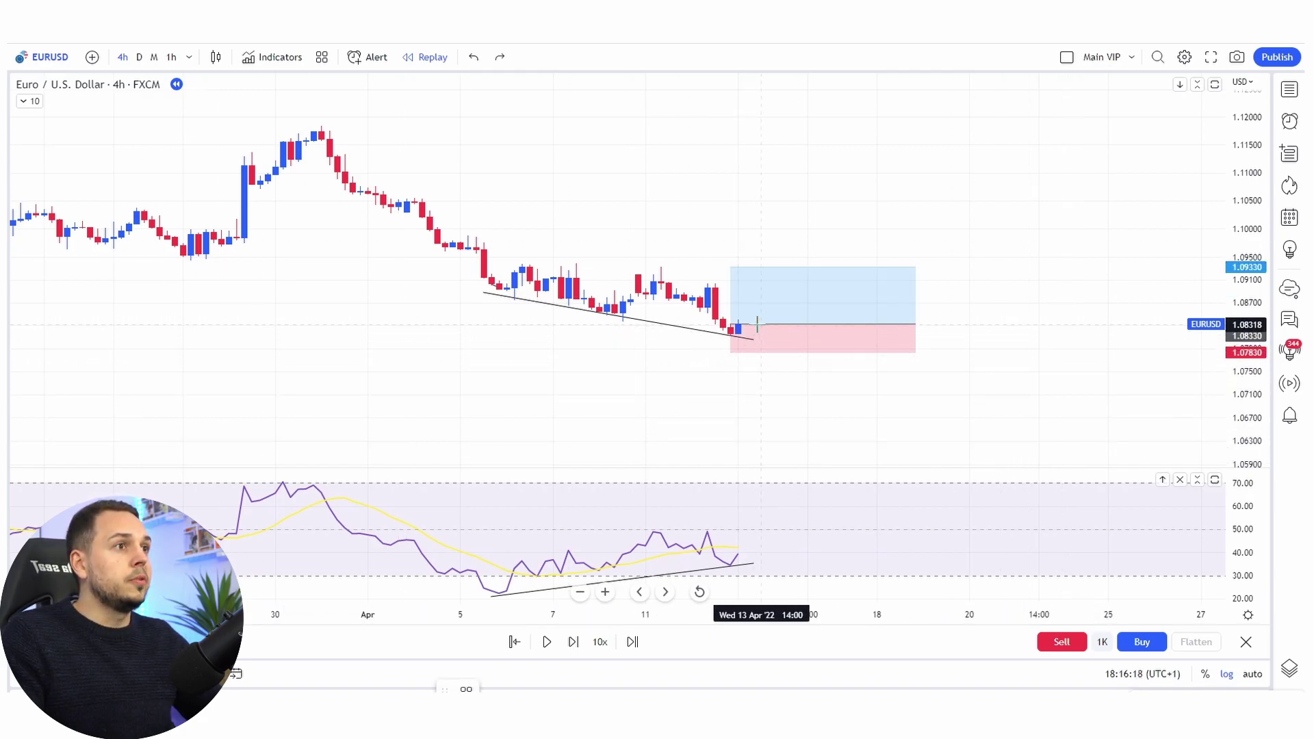
Circle the latest candles at the long position's entry with the brush and undo the circle
click(737, 319)
drag(719, 329, 754, 320)
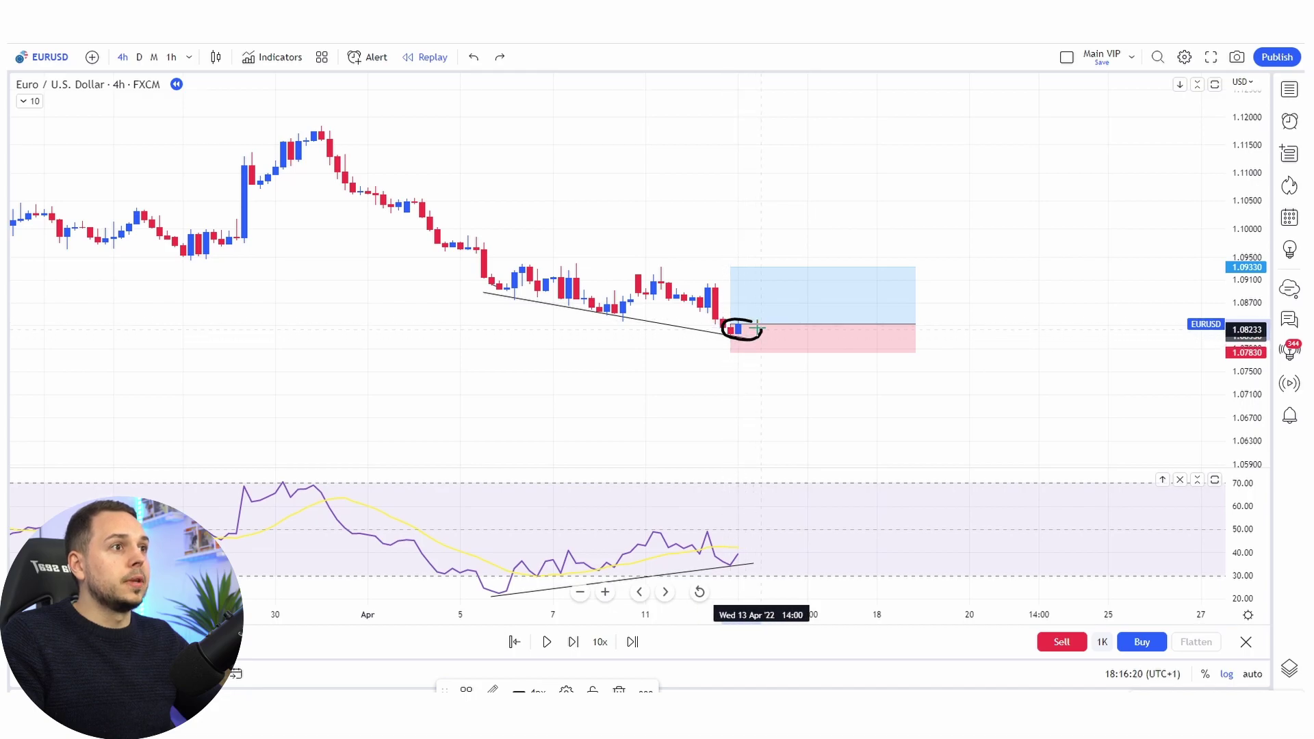
key(ctrl+z)
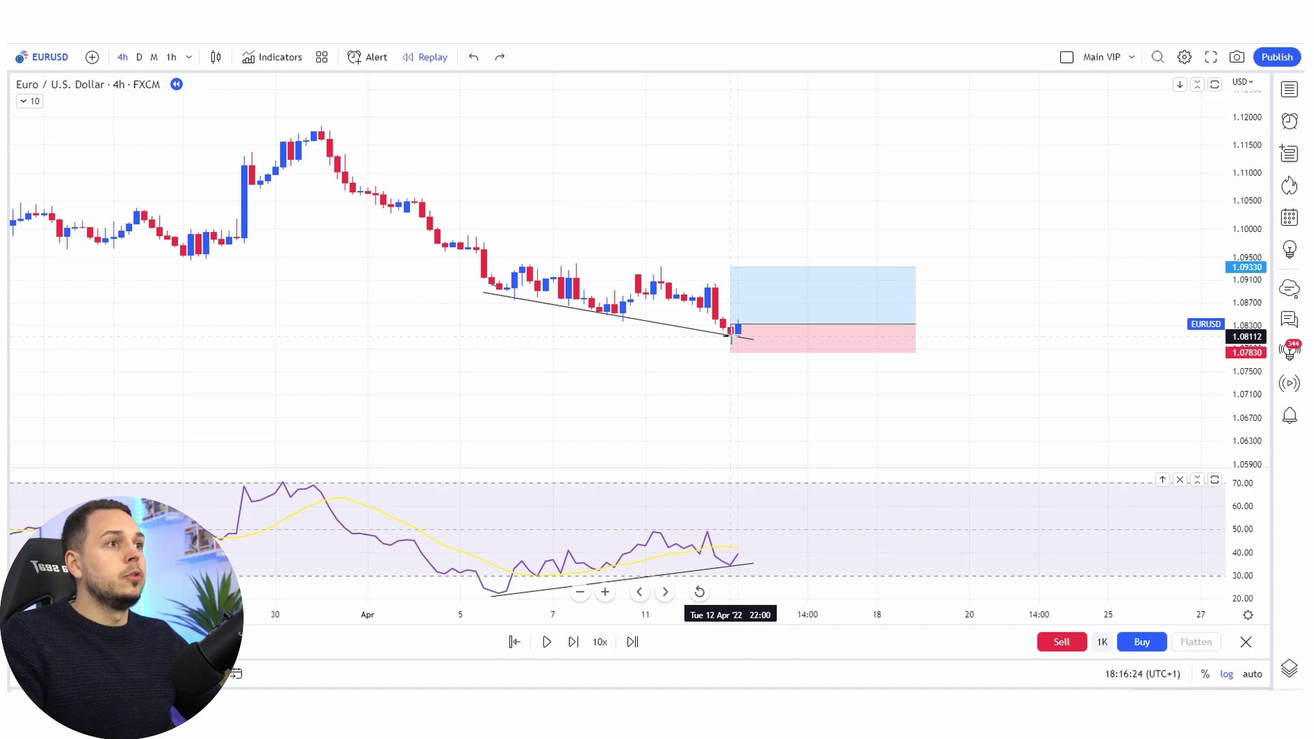
Sketch an upward arrow into the profit zone and a freehand line across the recent highs, undoing each annotation
drag(731, 335, 778, 258)
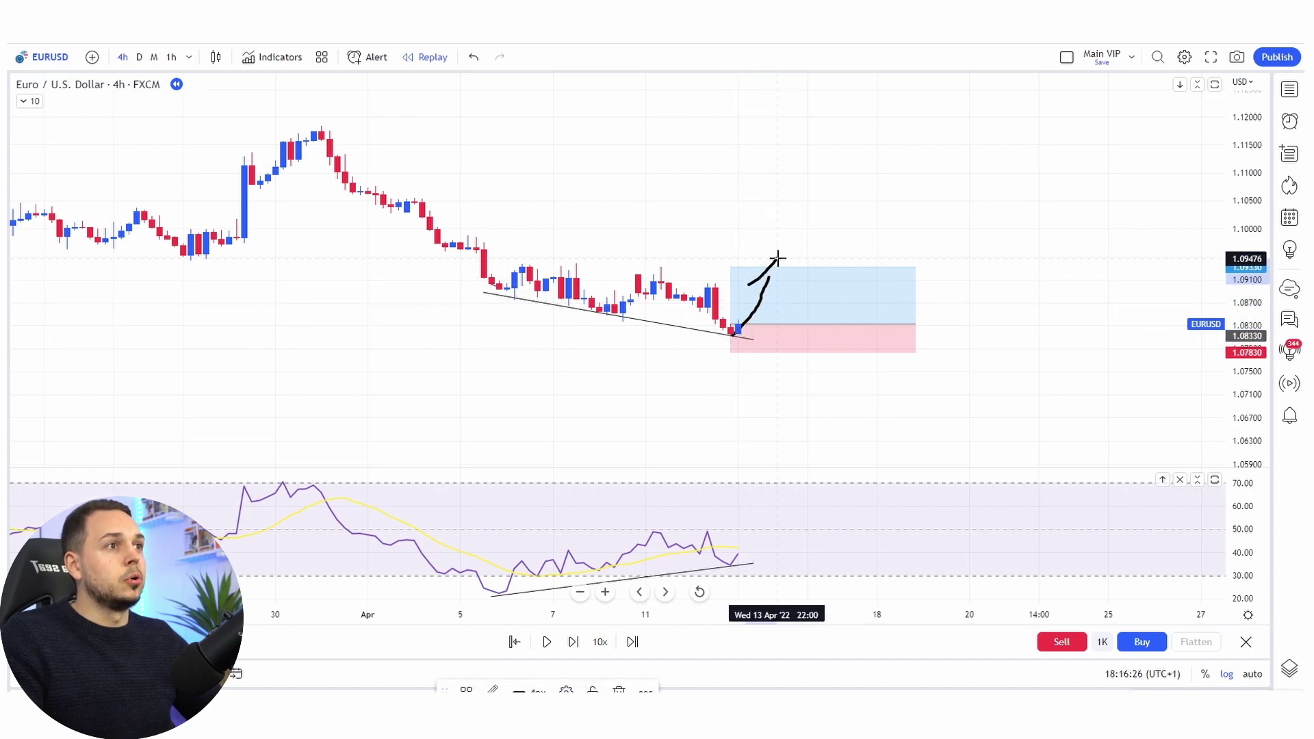
key(ctrl+z)
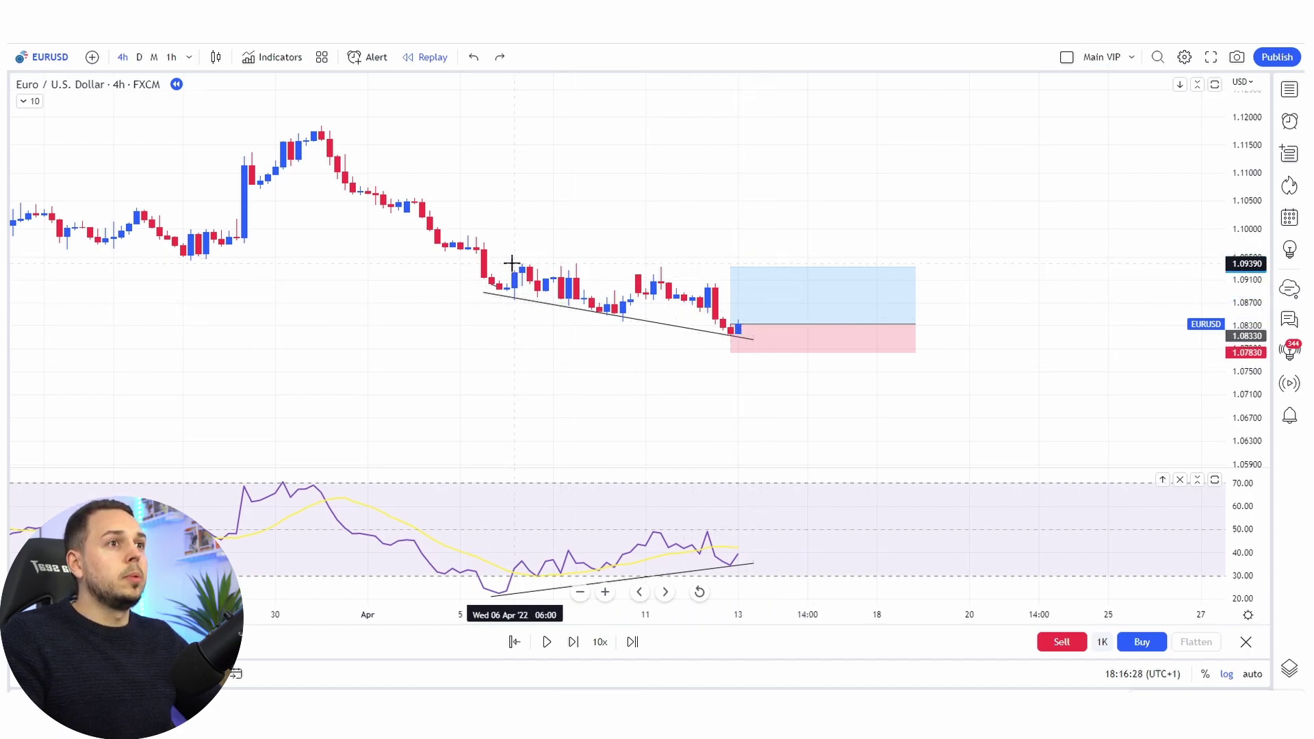
drag(517, 263, 808, 271)
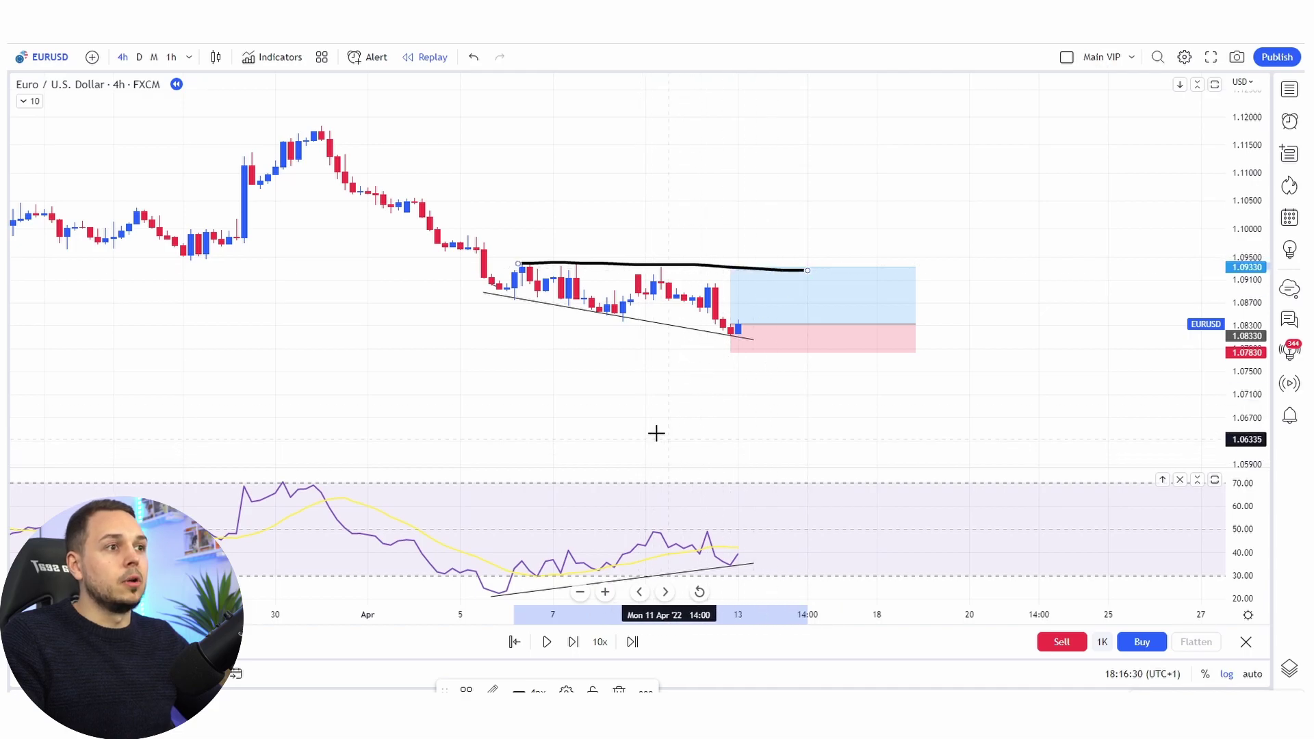
key(ctrl+z)
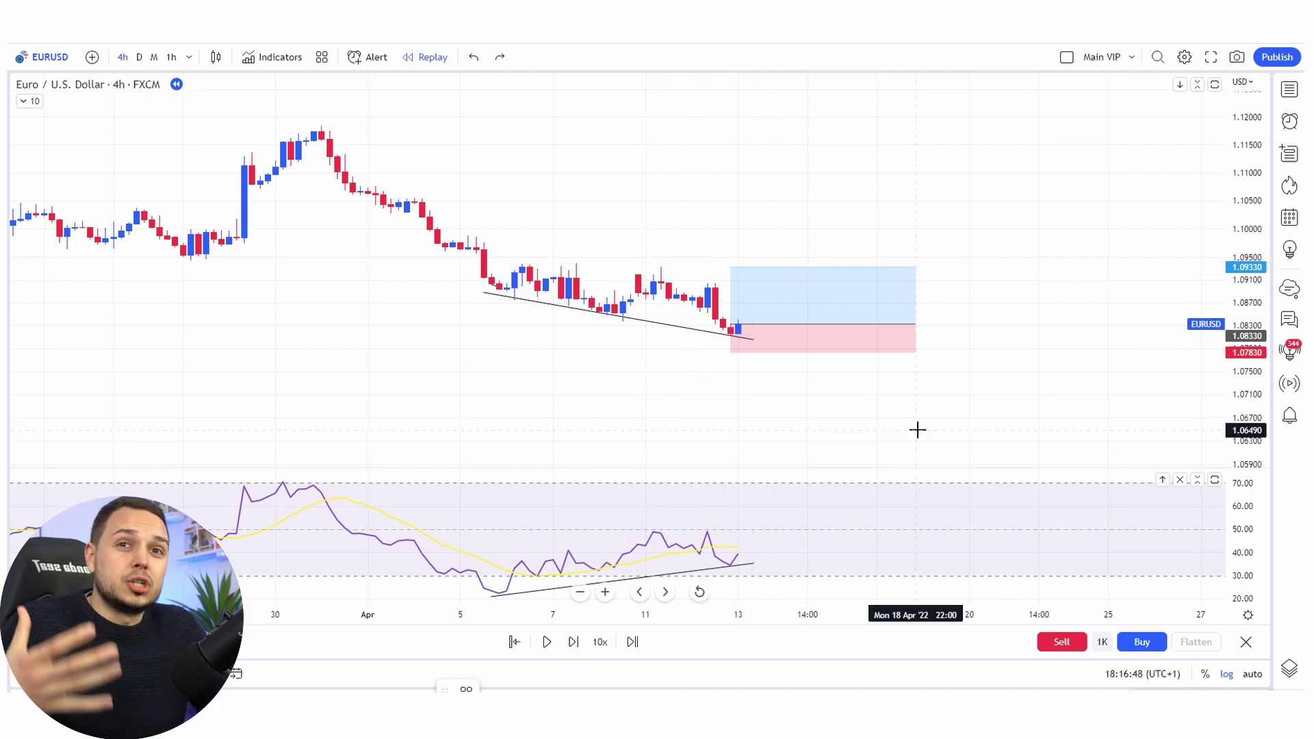
Play the bar replay past the long position's entry and circle the price peak just below the target with the brush
click(547, 643)
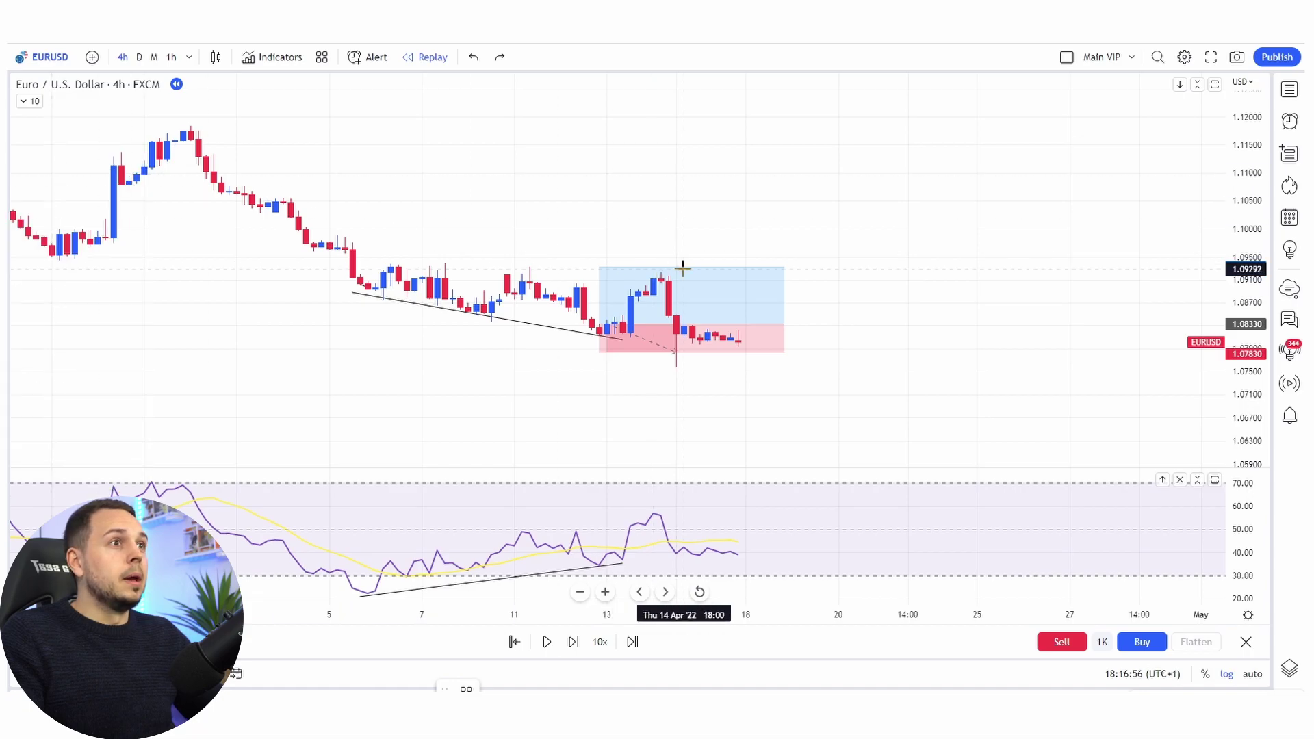
mouse_move(681, 272)
mouse_down()
mouse_move(643, 273)
mouse_move(633, 292)
mouse_move(655, 301)
mouse_move(691, 283)
mouse_move(657, 265)
mouse_up()
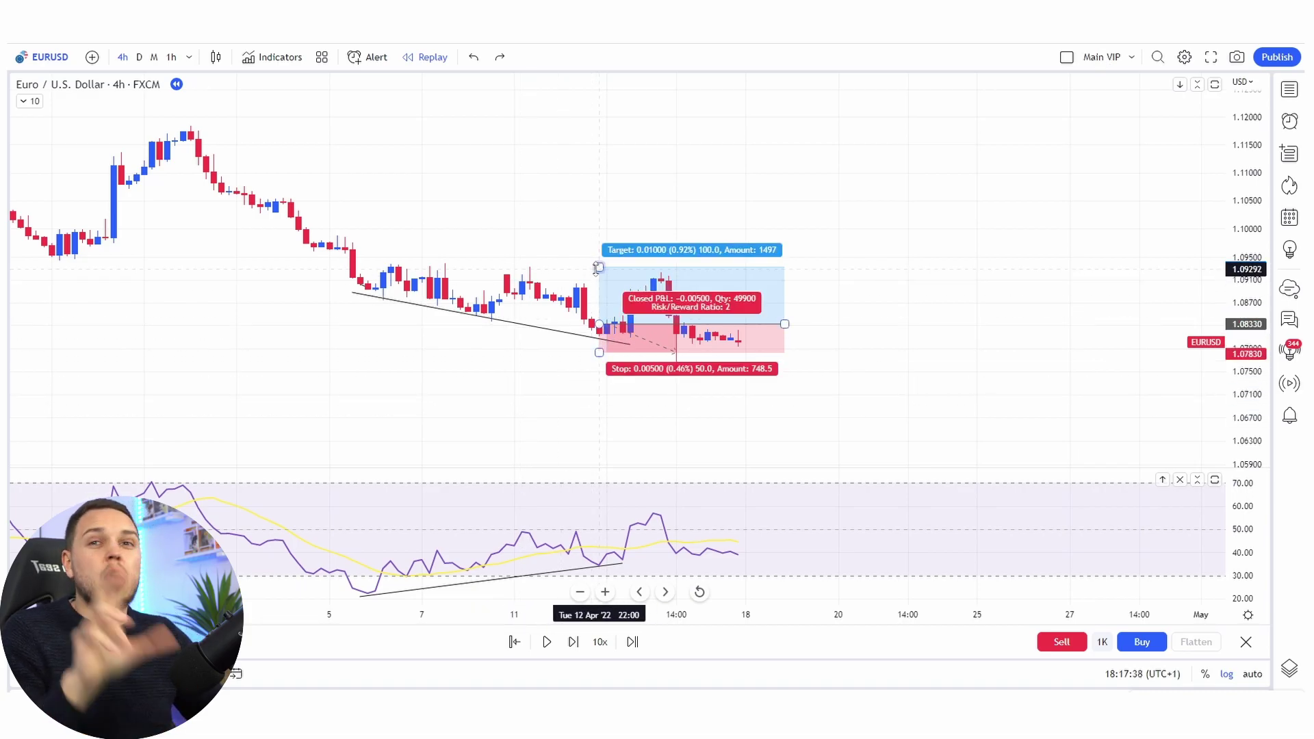
Lower the long position's target to about 1.0923 and raise its stop to the entry level
drag(600, 267, 582, 273)
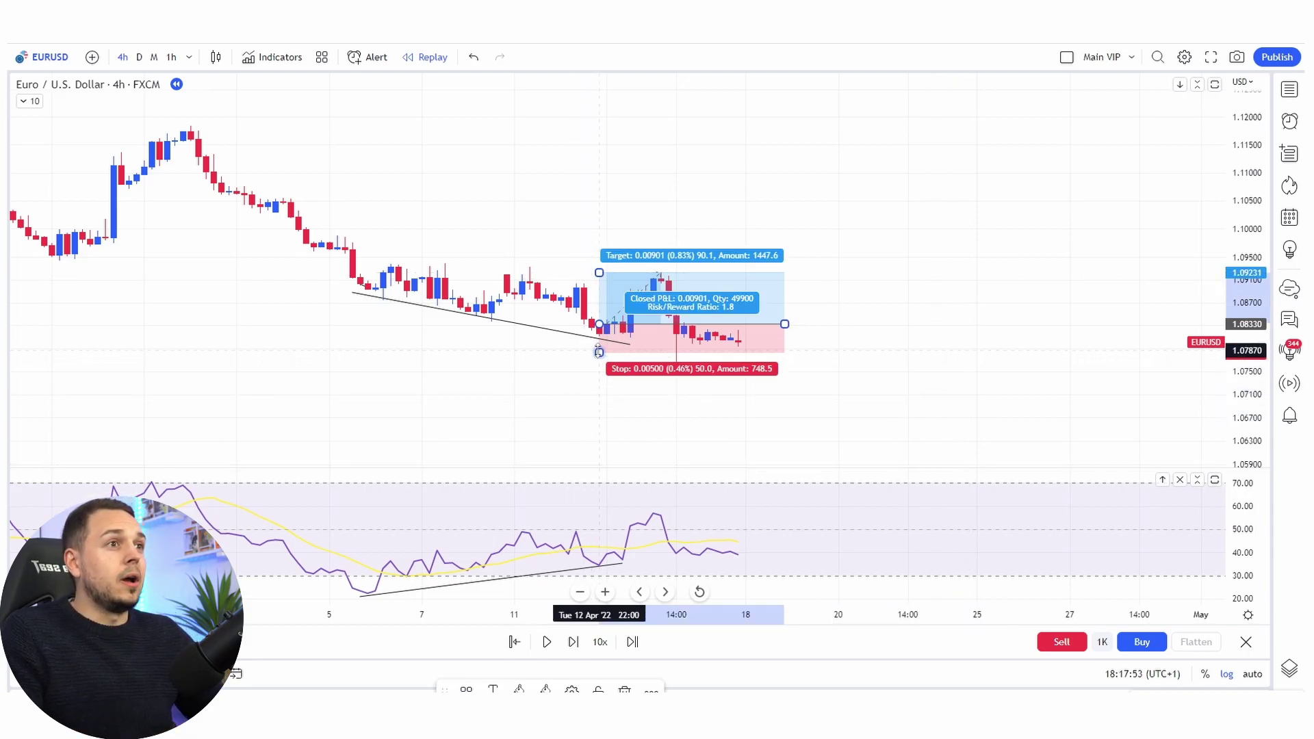
drag(599, 352, 599, 324)
click(668, 411)
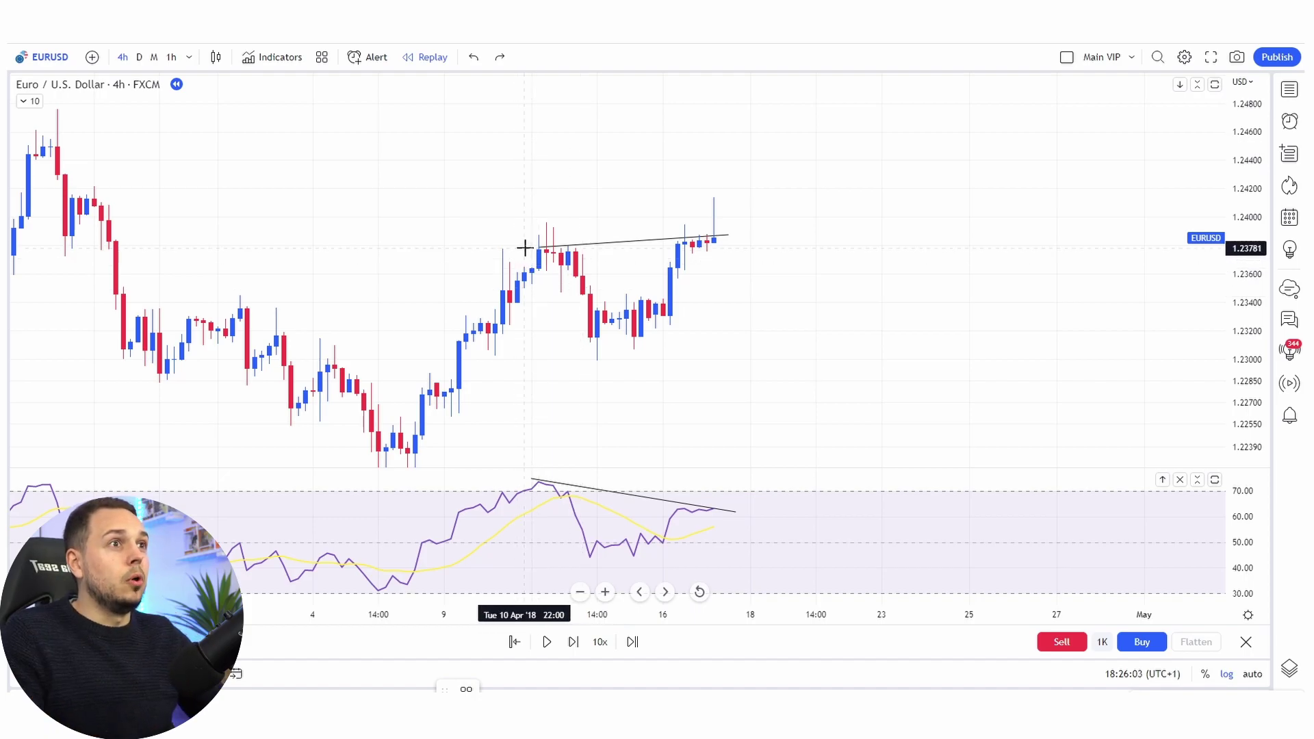
Mark the two rising price highs on the April 2018 trend line with short horizontal brush strokes
click(609, 251)
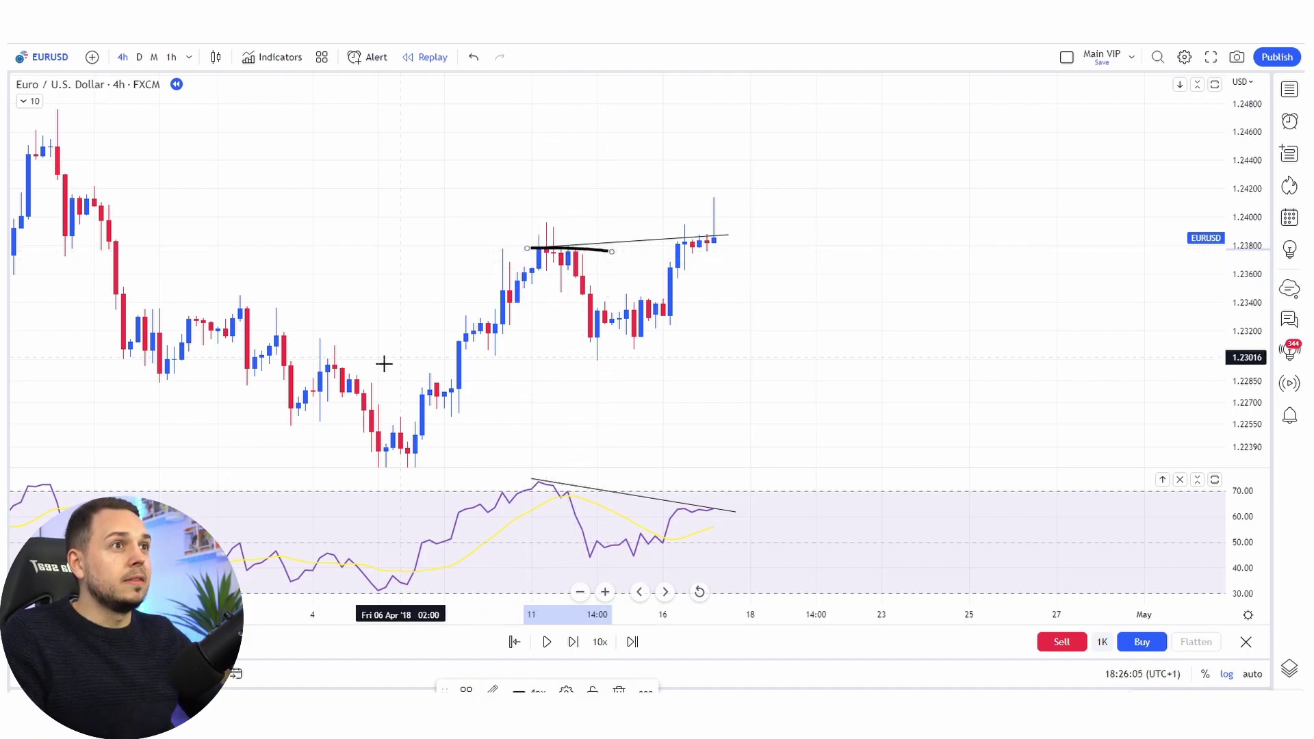
click(665, 236)
click(744, 236)
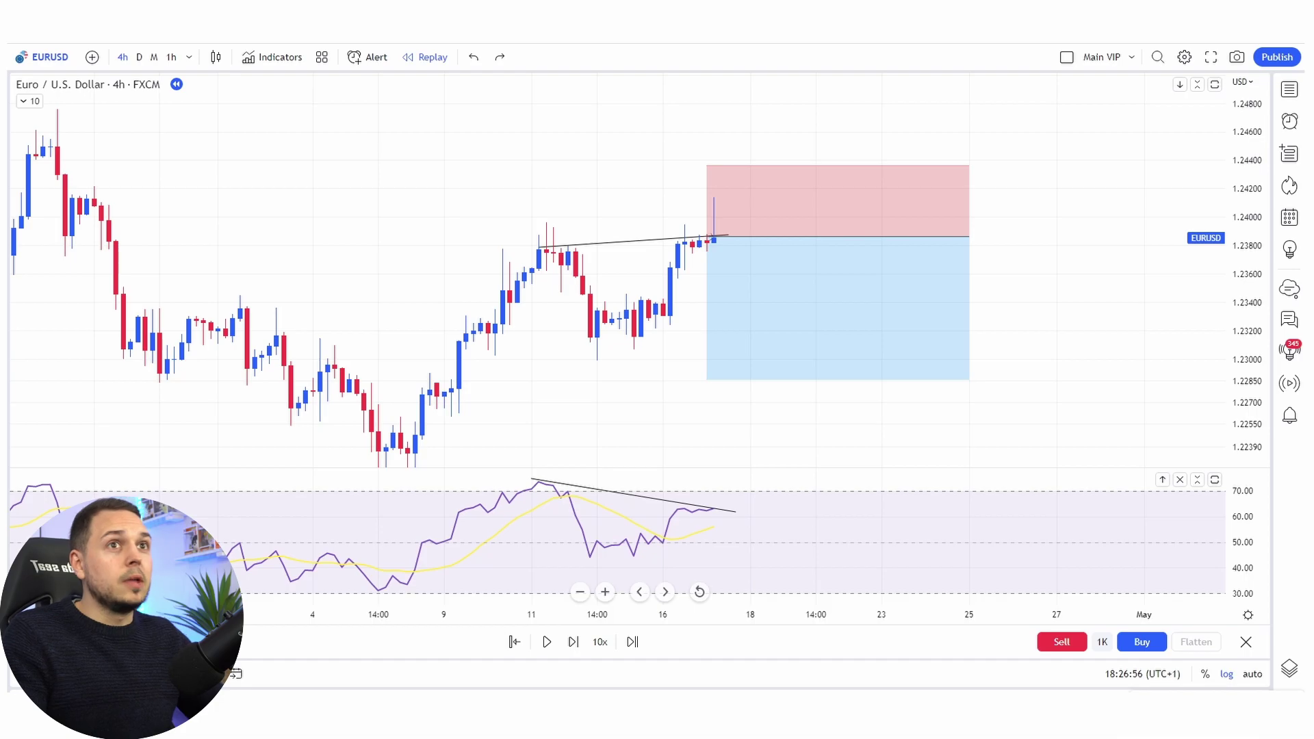
Circle the long upper wick at the short position's entry with the brush and undo the annotation
mouse_move(737, 206)
mouse_down()
mouse_move(712, 200)
mouse_move(695, 223)
mouse_move(705, 241)
mouse_move(745, 228)
mouse_move(714, 209)
mouse_move(710, 223)
mouse_up()
key(ctrl+z)
key(ctrl+z)
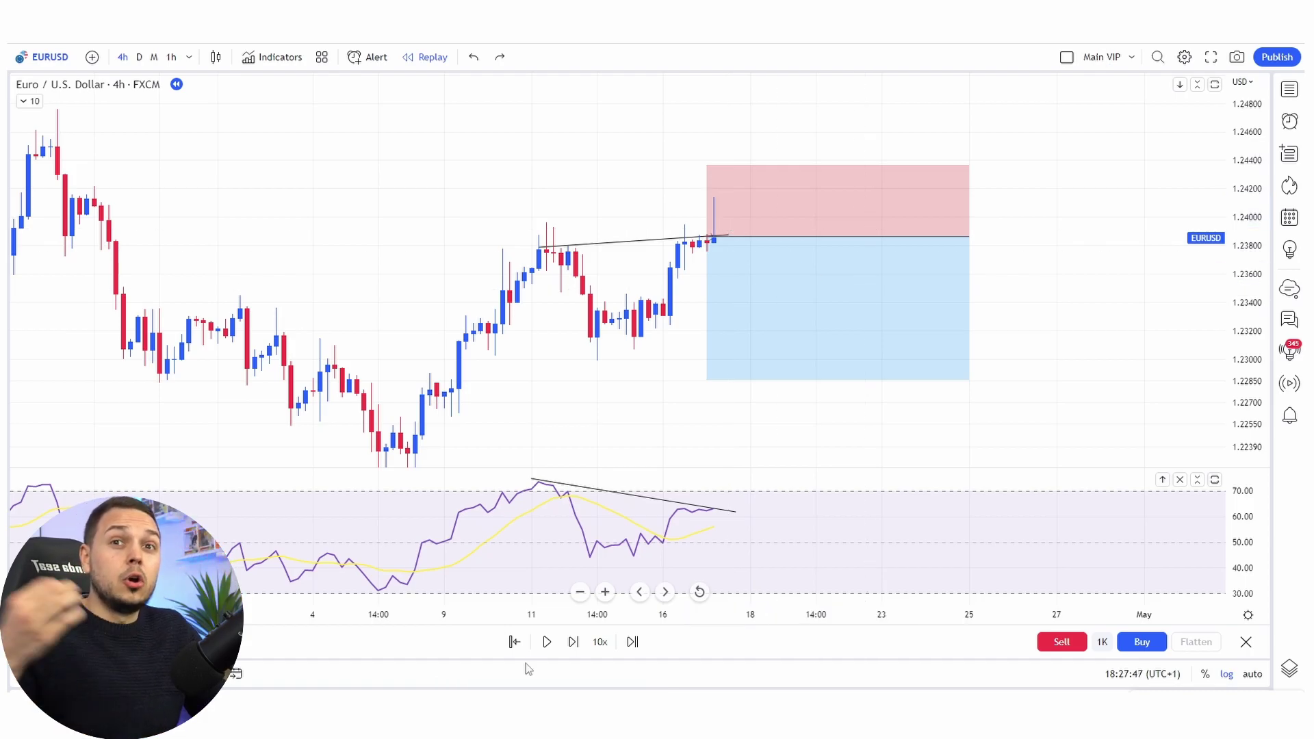
Play the bar replay until price passes the short position's target, and inspect the position's profit and risk/reward details
click(547, 644)
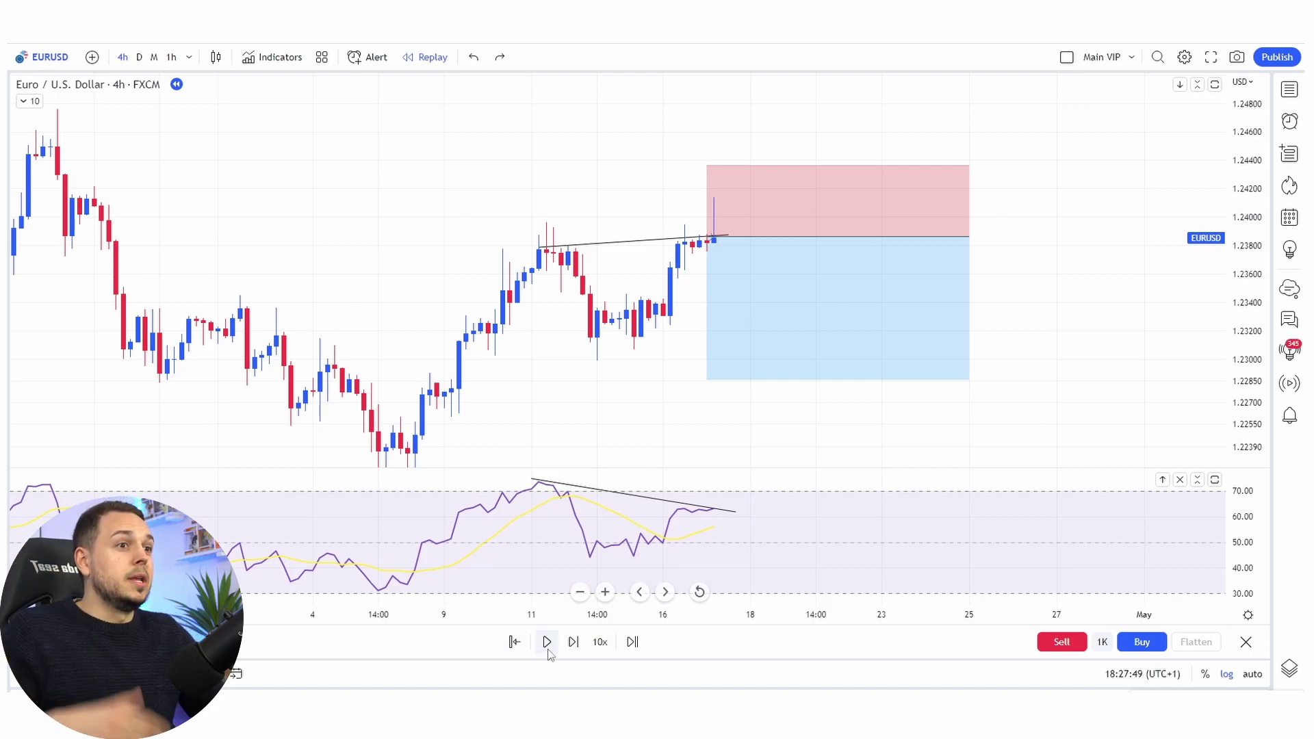
click(547, 642)
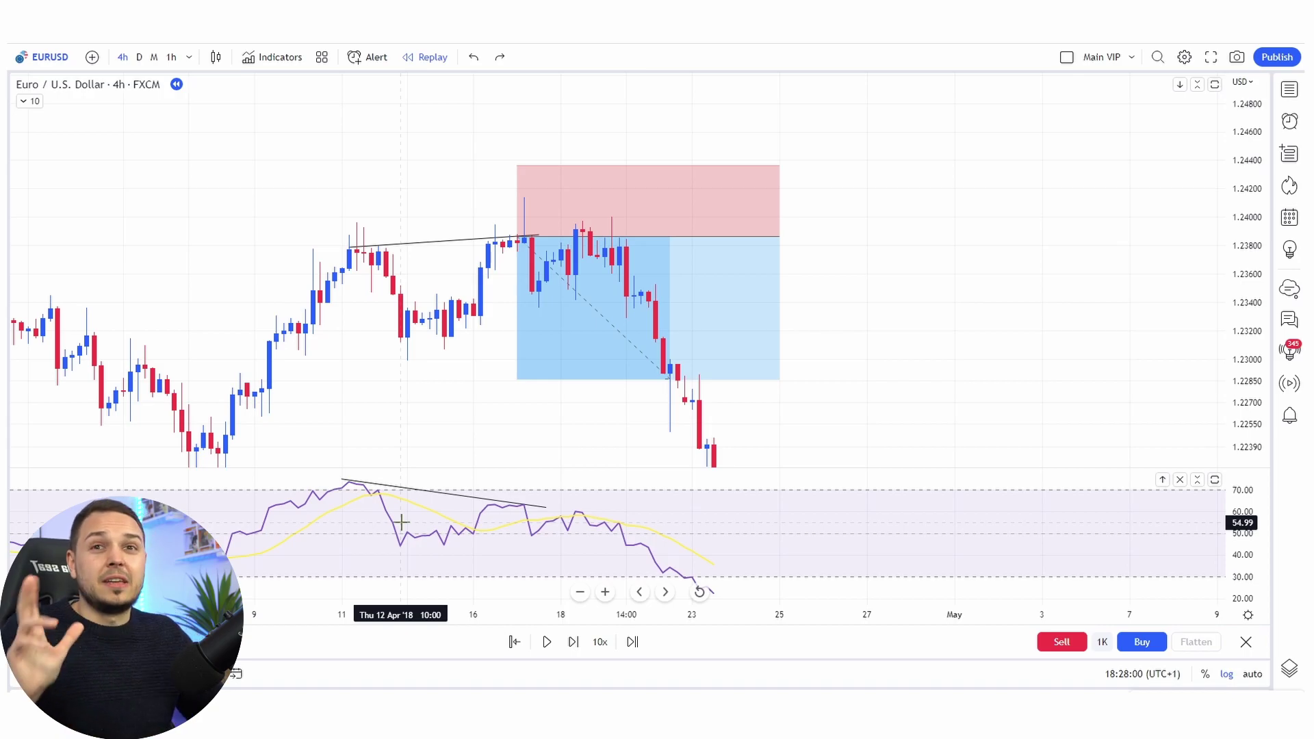
mouse_move(656, 330)
click(747, 340)
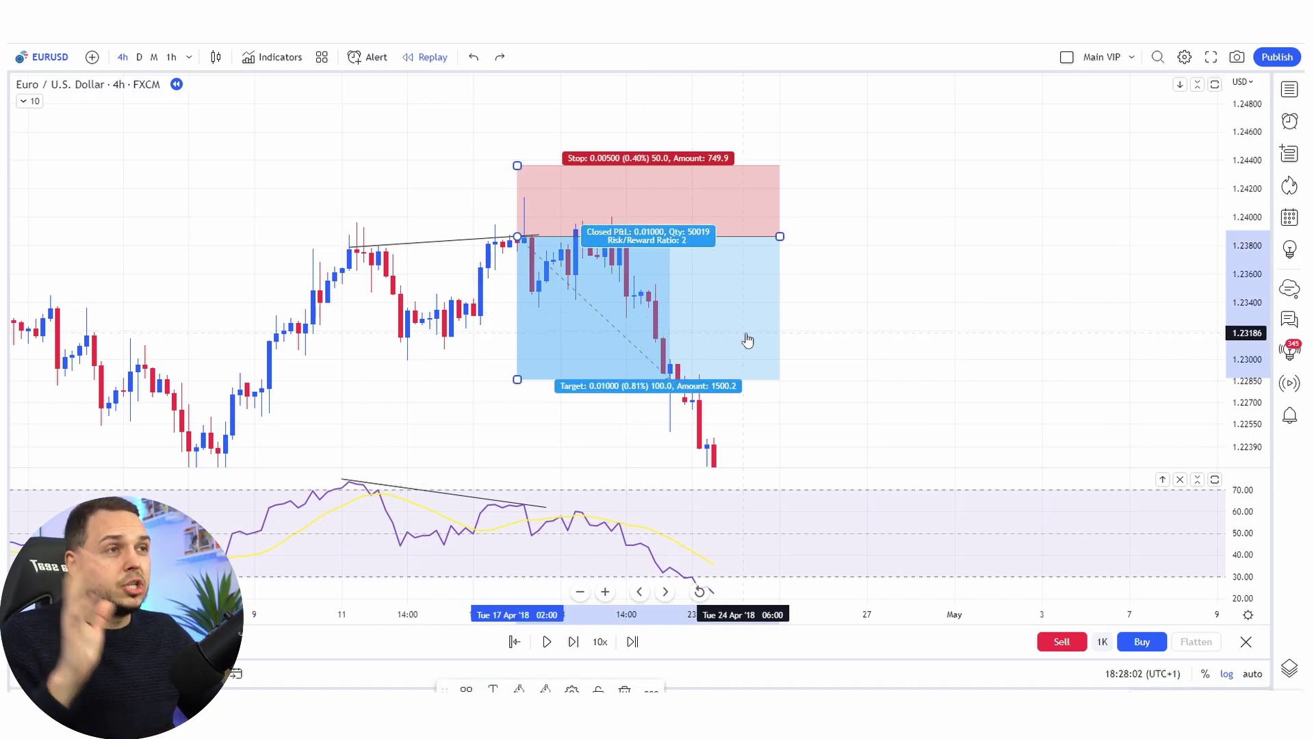
click(839, 329)
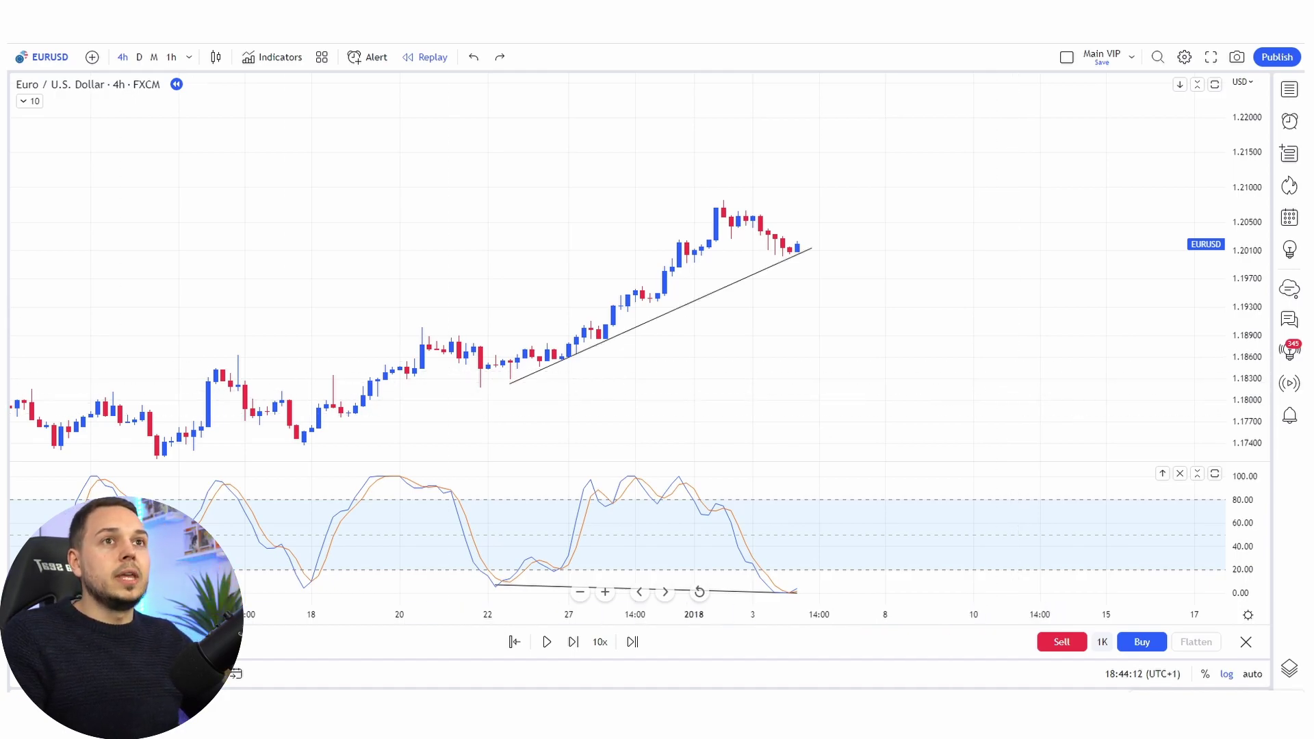
Mark the successive rising price levels above the uptrend line with five horizontal brush strokes and undo them all
drag(512, 368, 584, 368)
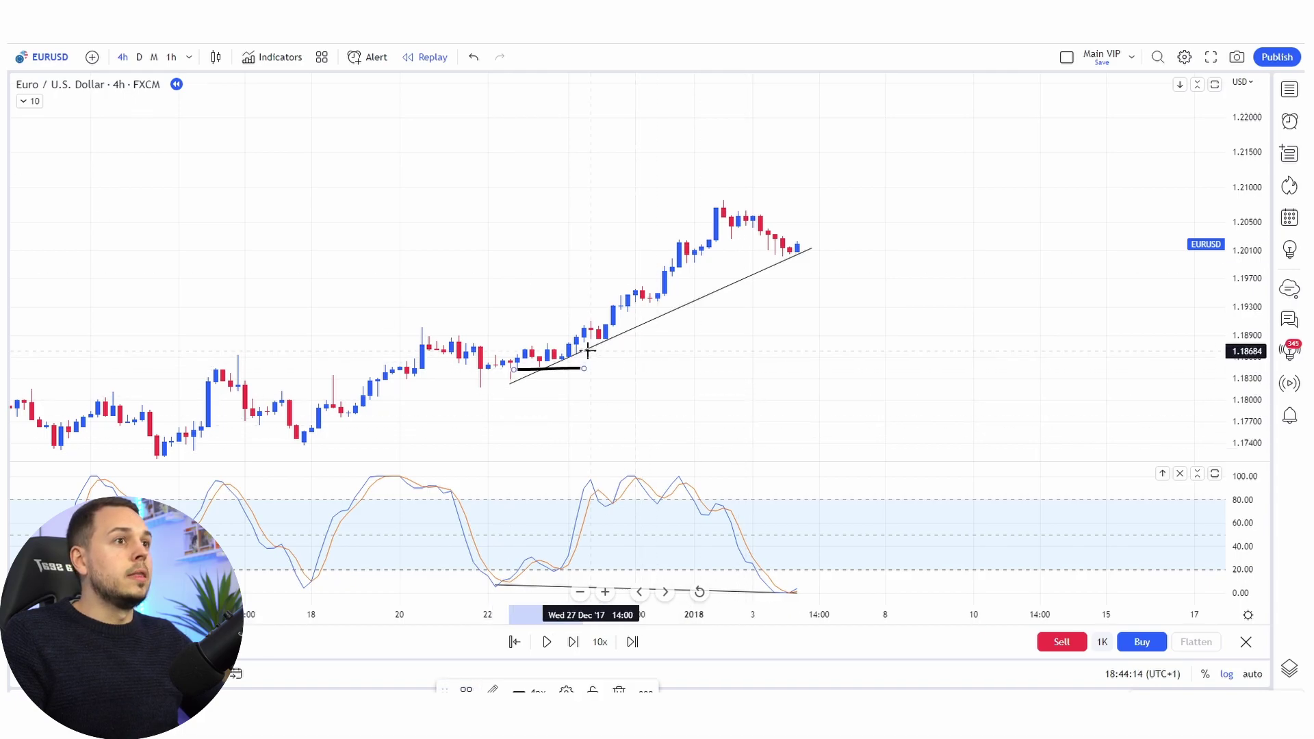
drag(562, 320, 666, 317)
drag(622, 275, 731, 276)
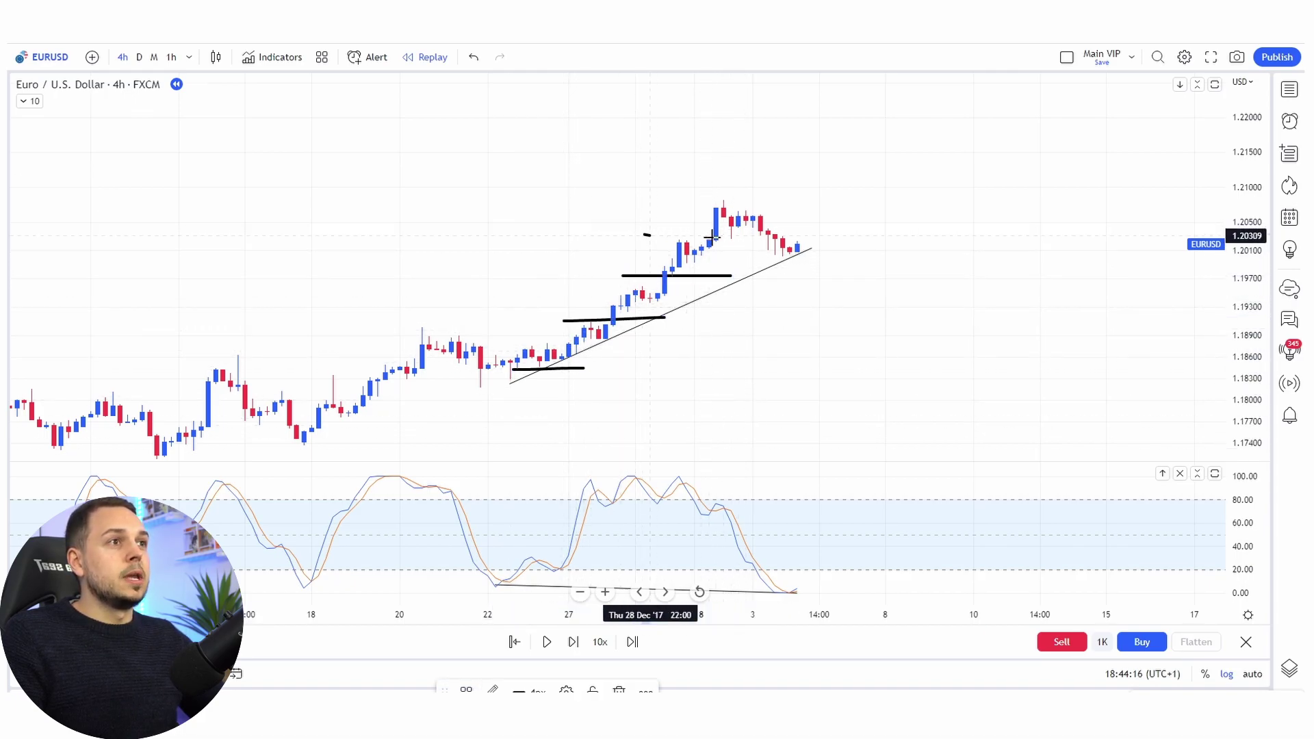
drag(645, 235, 767, 236)
drag(705, 201, 778, 199)
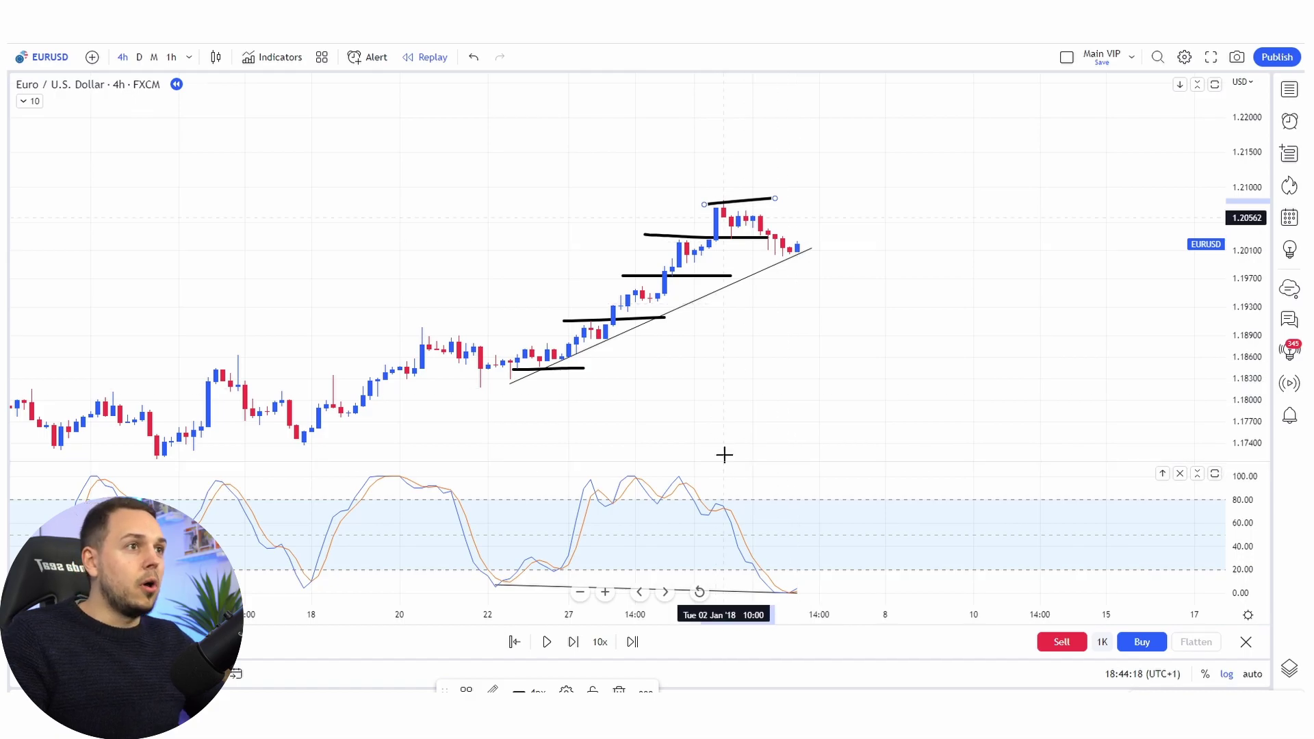
key(ctrl+z)
key(ctrl+z)
key(ctrl+z)
key(ctrl+z)
key(ctrl+z)
key(ctrl+z)
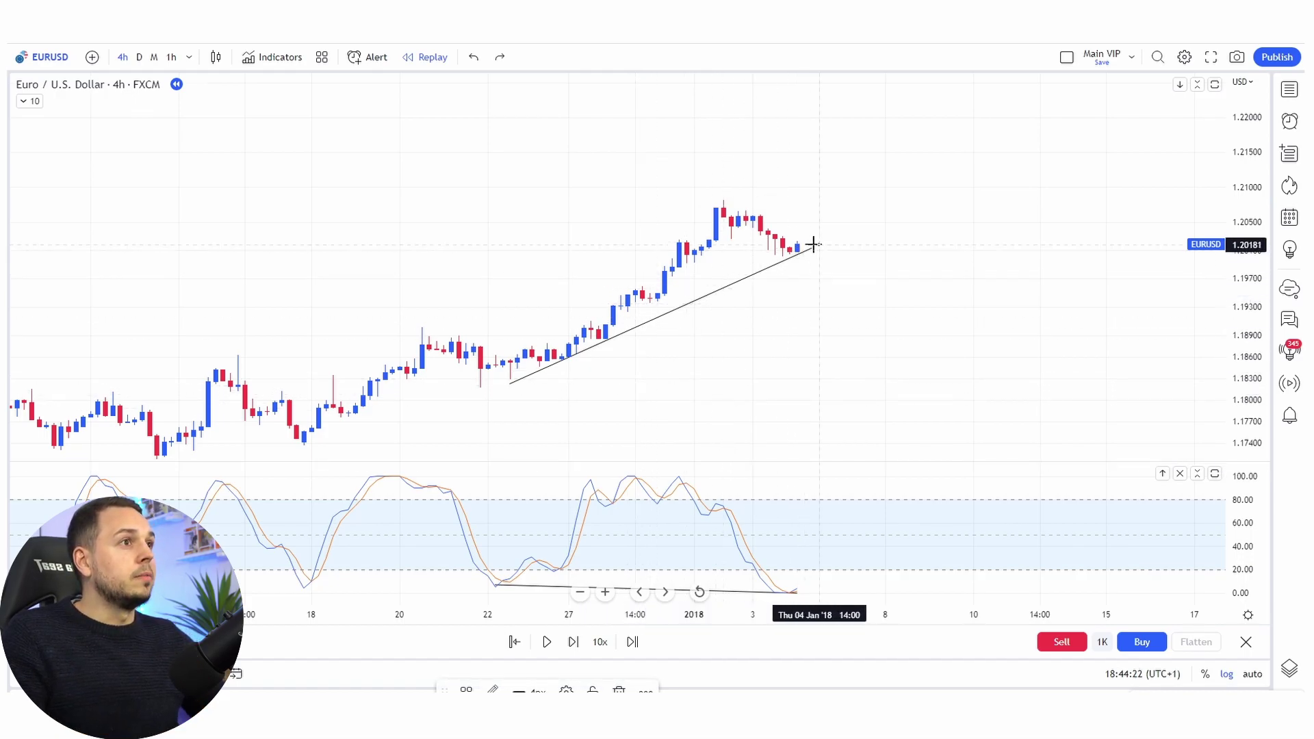
Circle the latest candles touching the uptrend line with the brush and undo the circle
mouse_move(813, 245)
mouse_down()
mouse_move(786, 245)
mouse_move(795, 257)
mouse_move(815, 245)
mouse_up()
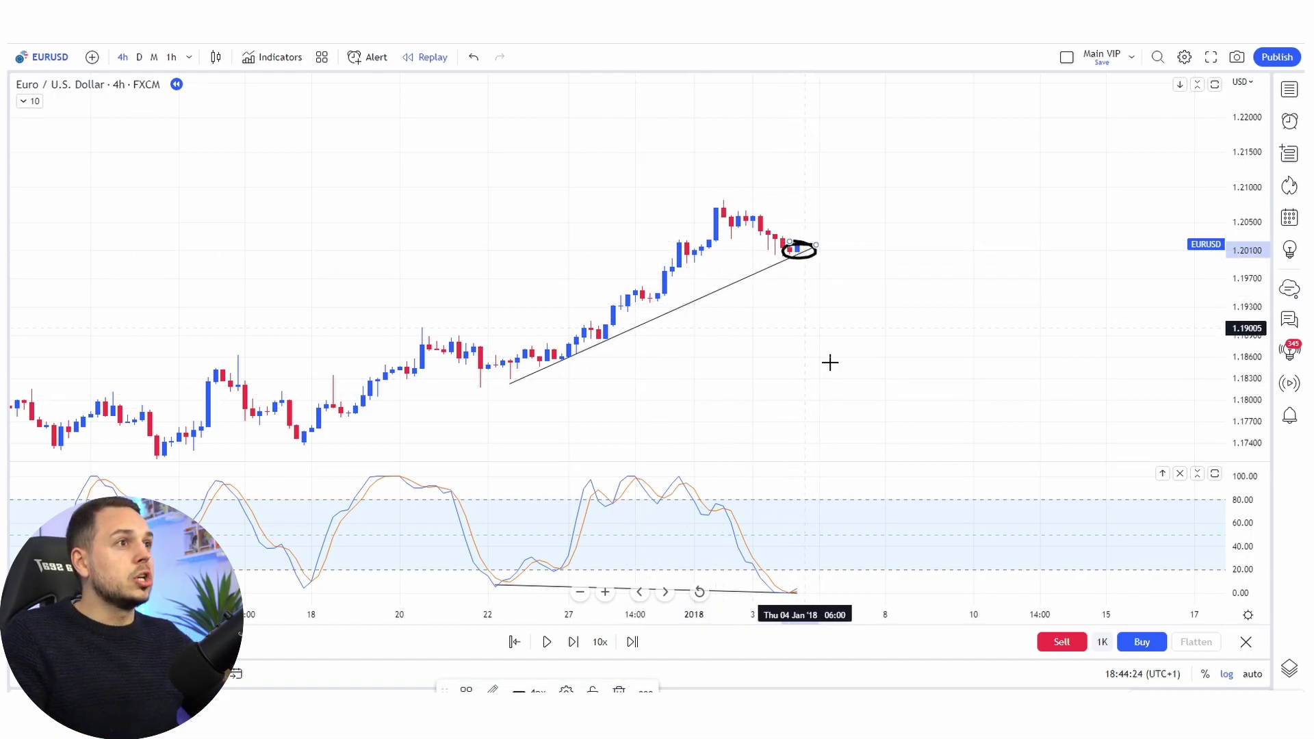
key(ctrl+z)
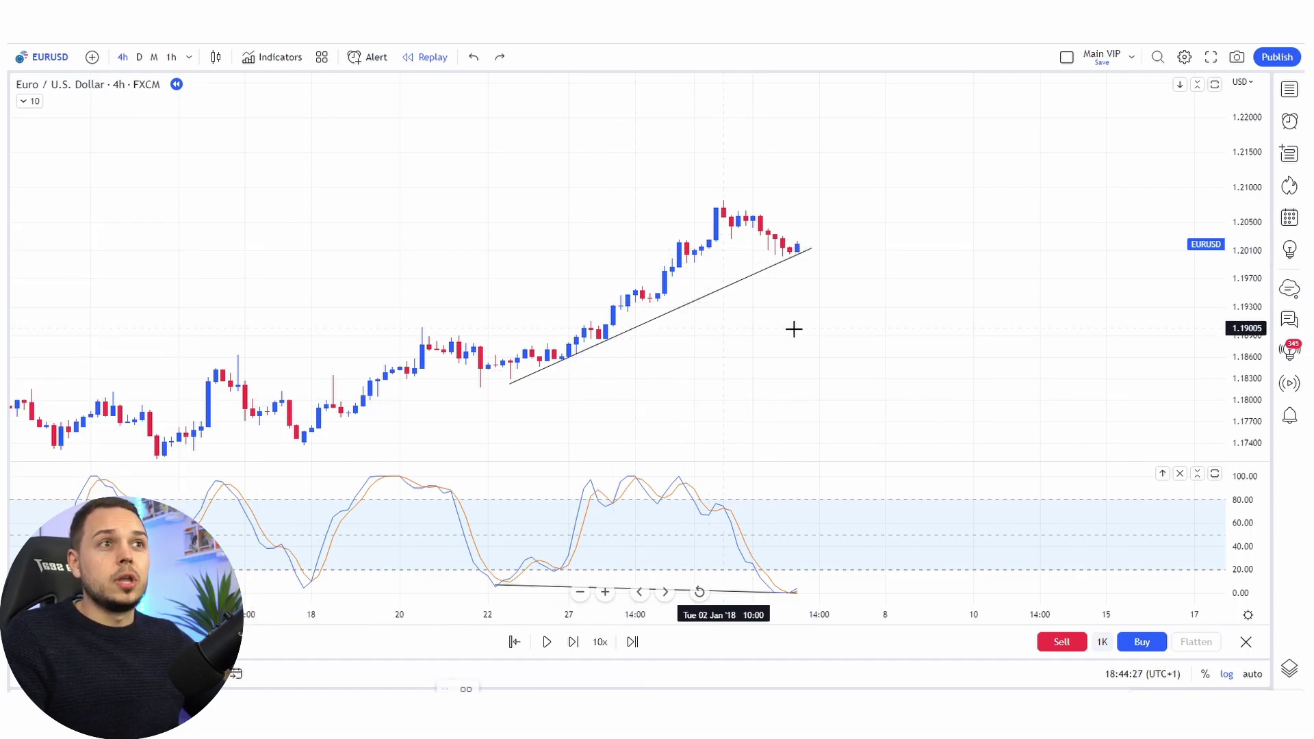
Place a long position with its entry at 1.20181 on the recent candles and lower its target to 1.20704
click(774, 245)
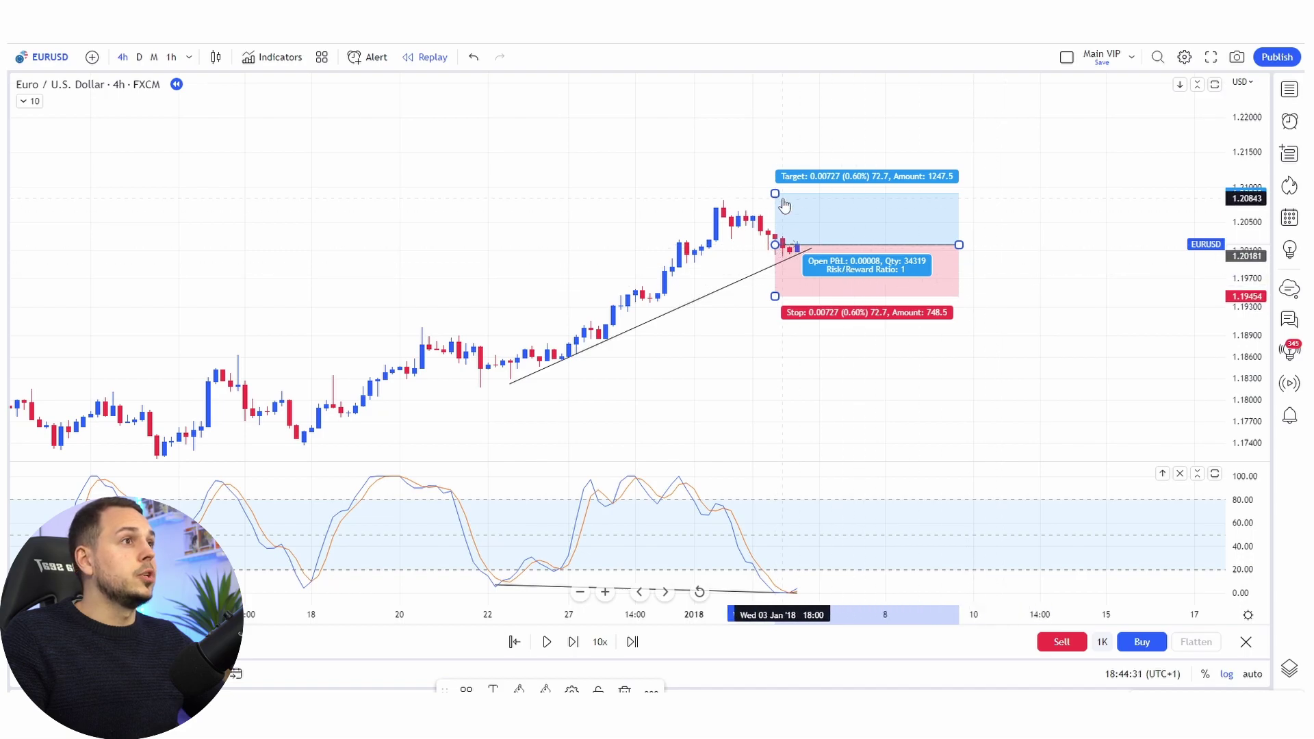
drag(774, 193, 770, 208)
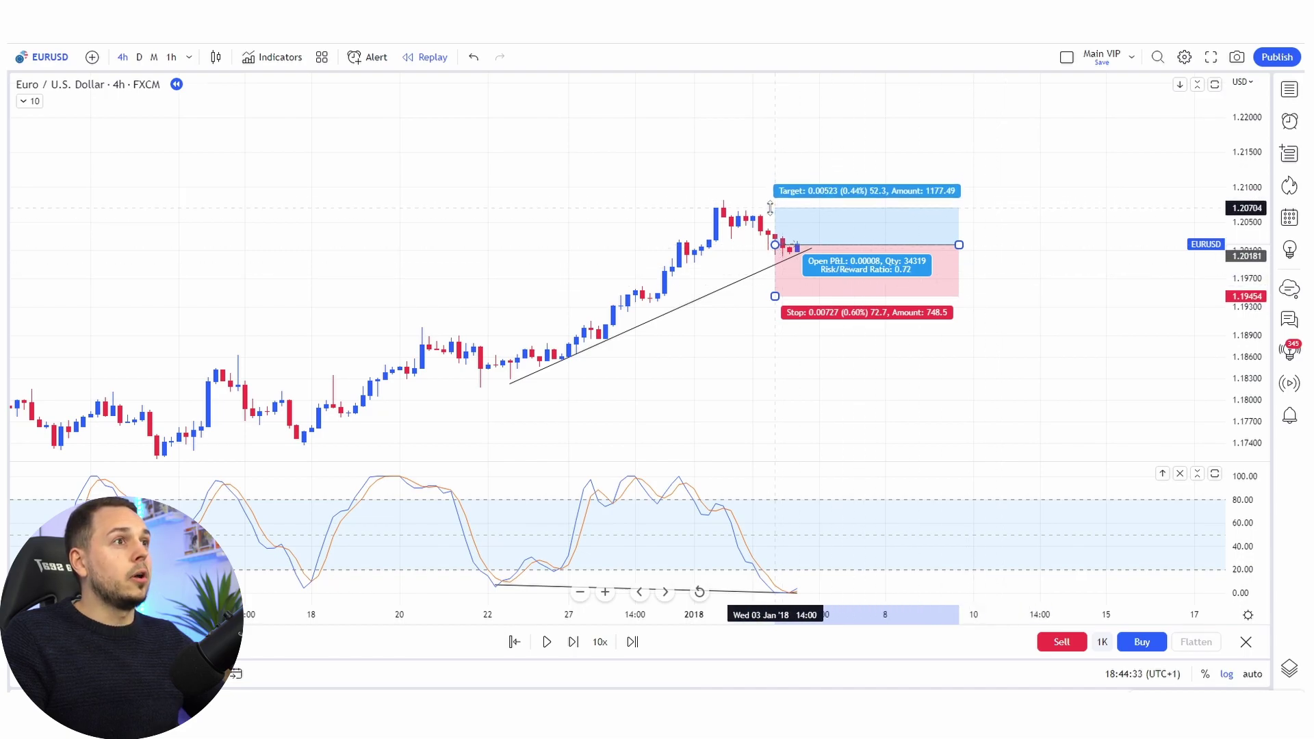
Mark the previous swing high near the long position's target with a horizontal brush stroke and undo it
click(698, 213)
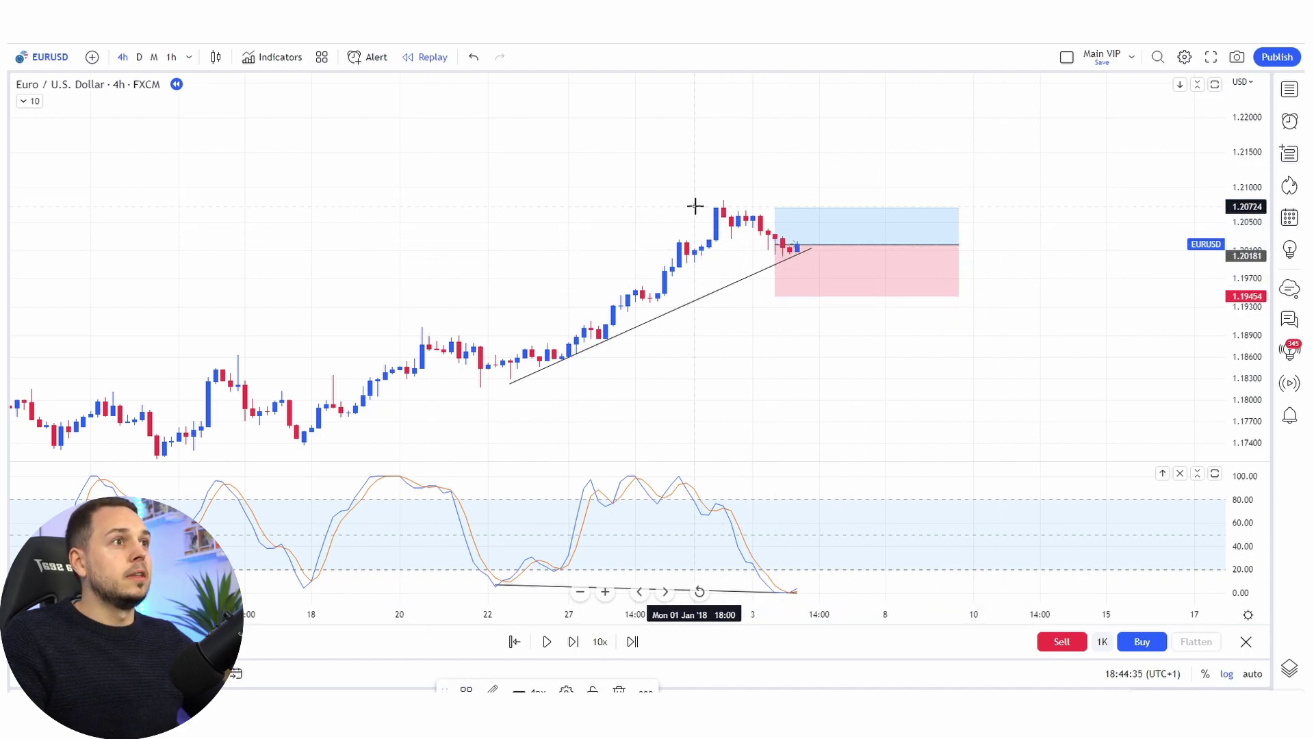
drag(696, 206, 812, 206)
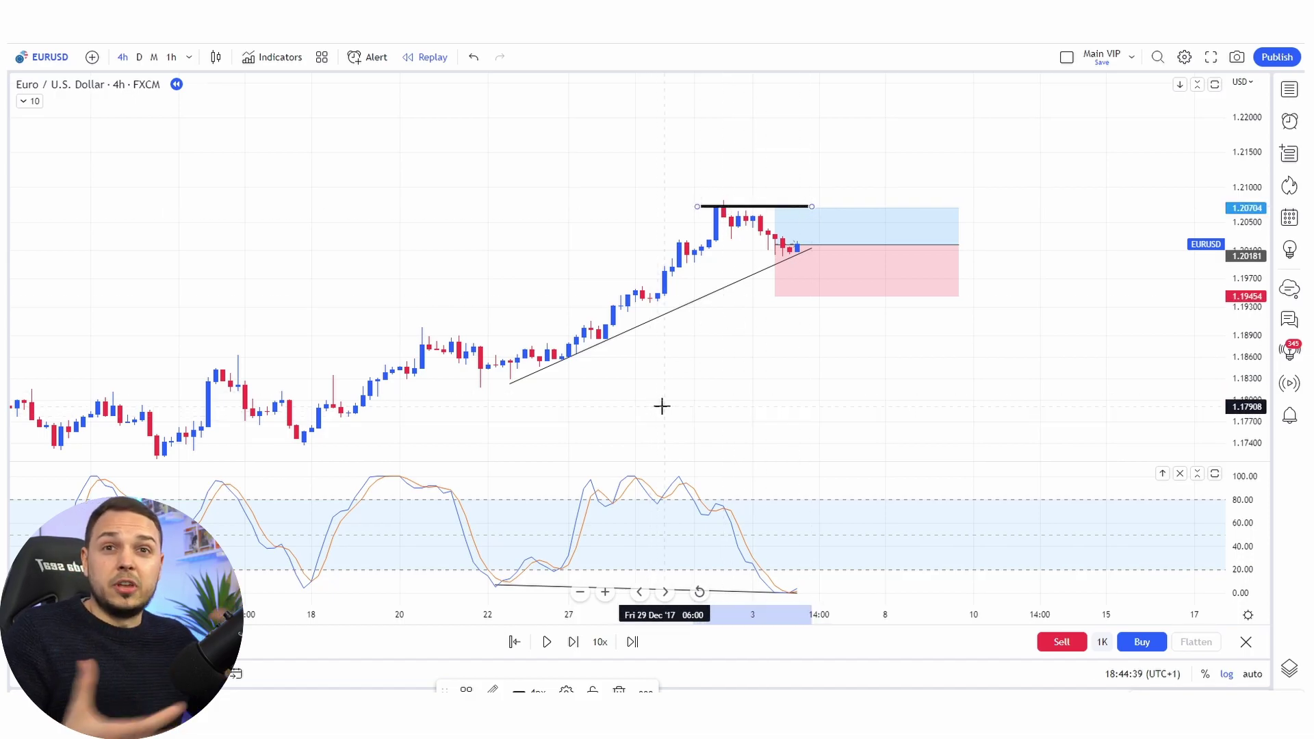
key(ctrl+z)
Set the long position's stop to 1.19881 and target to 1.20681, and play the bar replay until price passes the target
drag(775, 295, 776, 264)
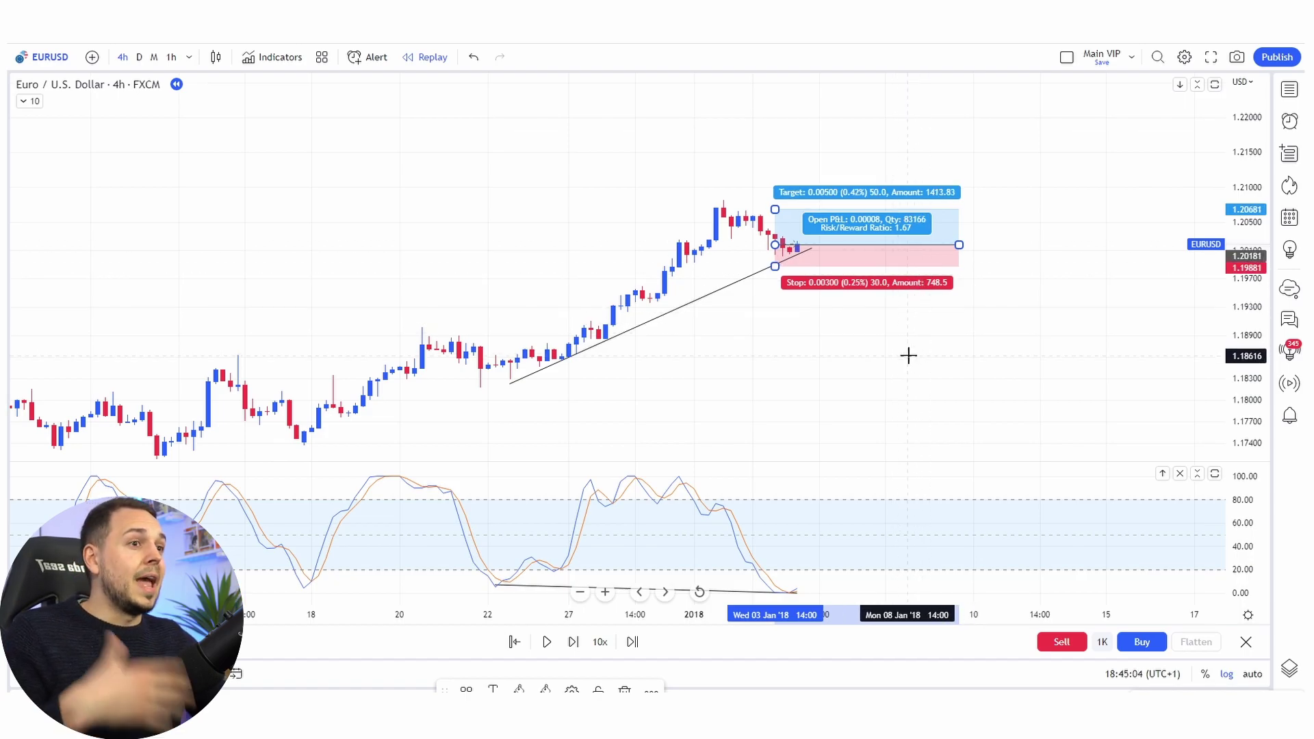
click(598, 566)
click(547, 642)
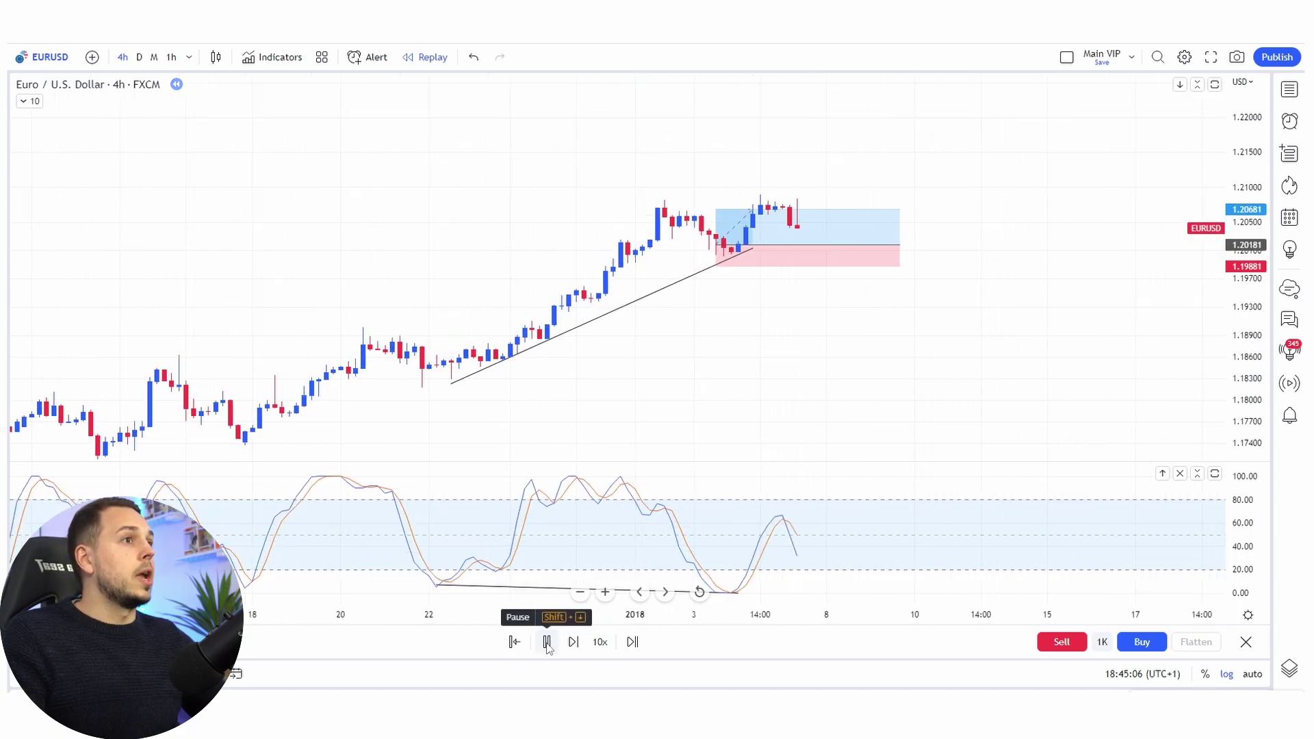
click(547, 642)
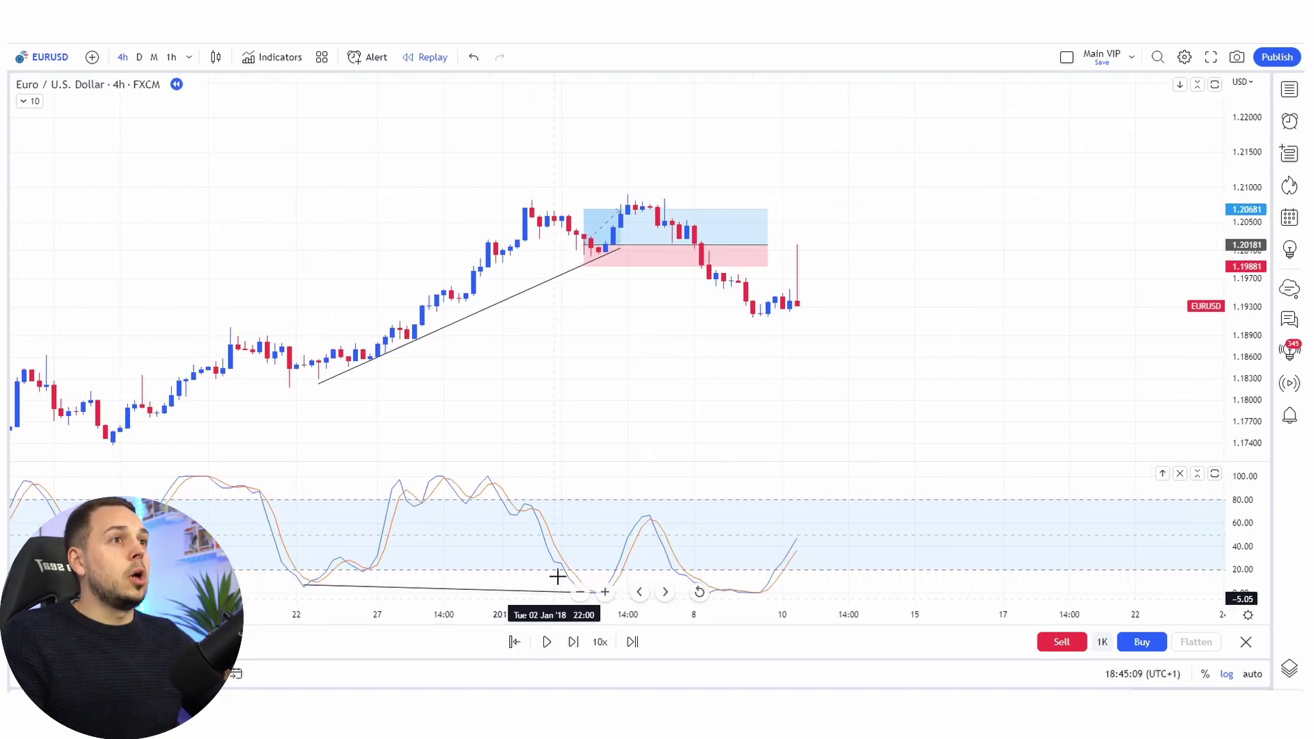
Brush a horizontal stroke across the two swing highs and rising and falling price paths beyond the trend line, undoing all strokes
drag(518, 202, 668, 205)
key(ctrl+z)
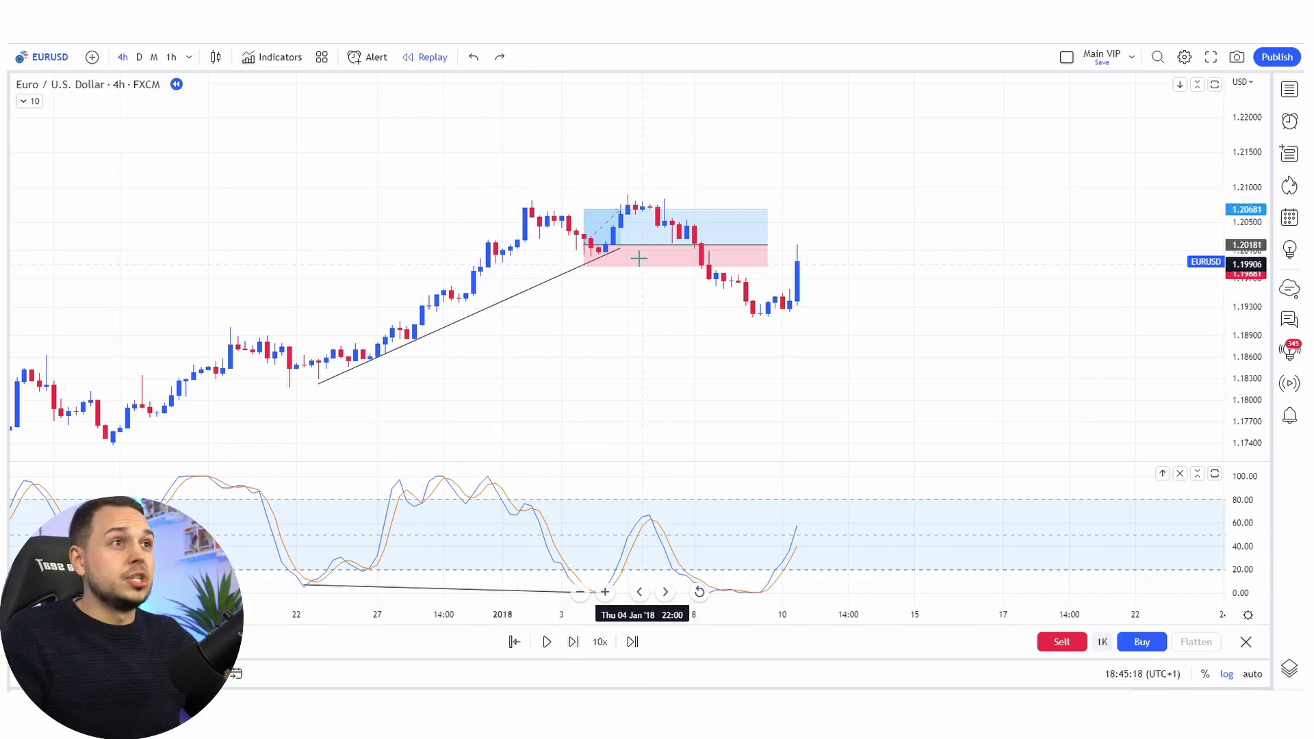
key(ctrl+y)
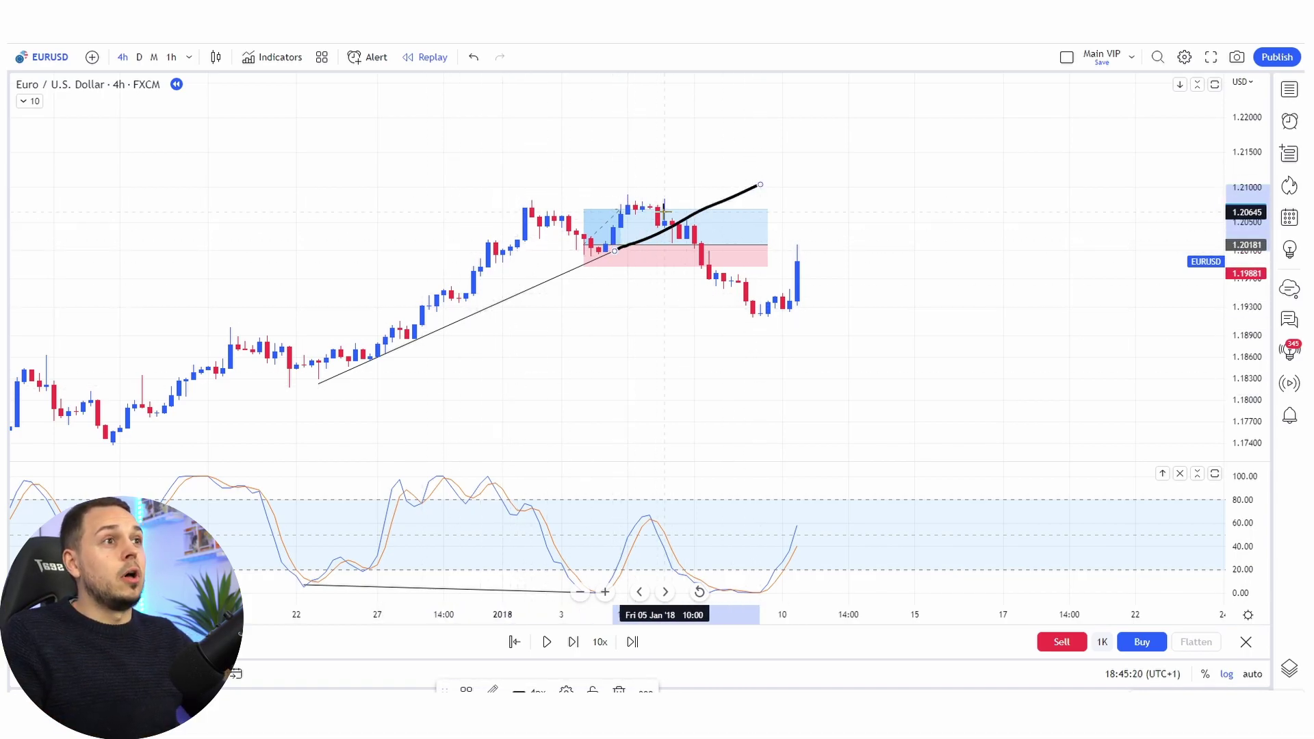
drag(668, 215, 761, 364)
drag(733, 346, 789, 336)
key(ctrl+z)
key(ctrl+z)
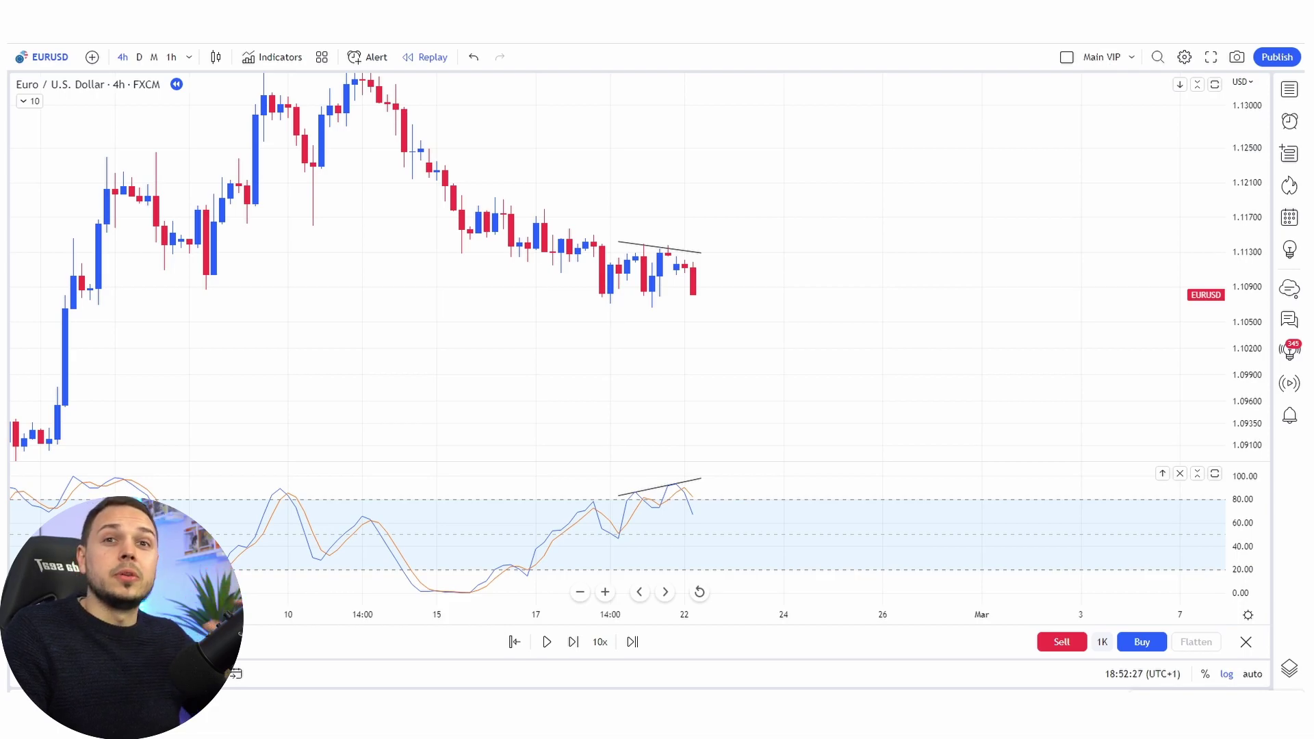
Annotate the area beside the latest candle in the short position's stop zone with the brush and undo the annotation
key(ctrl+z)
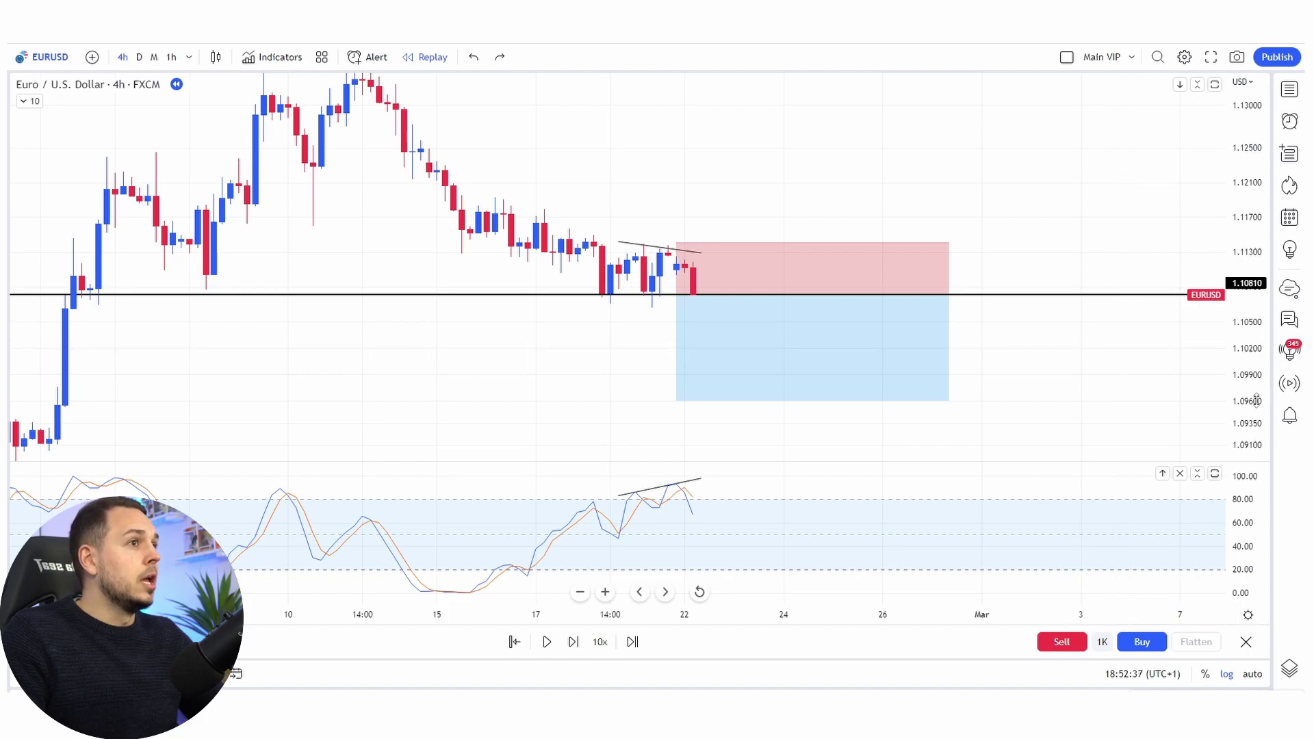
drag(1253, 393, 1244, 229)
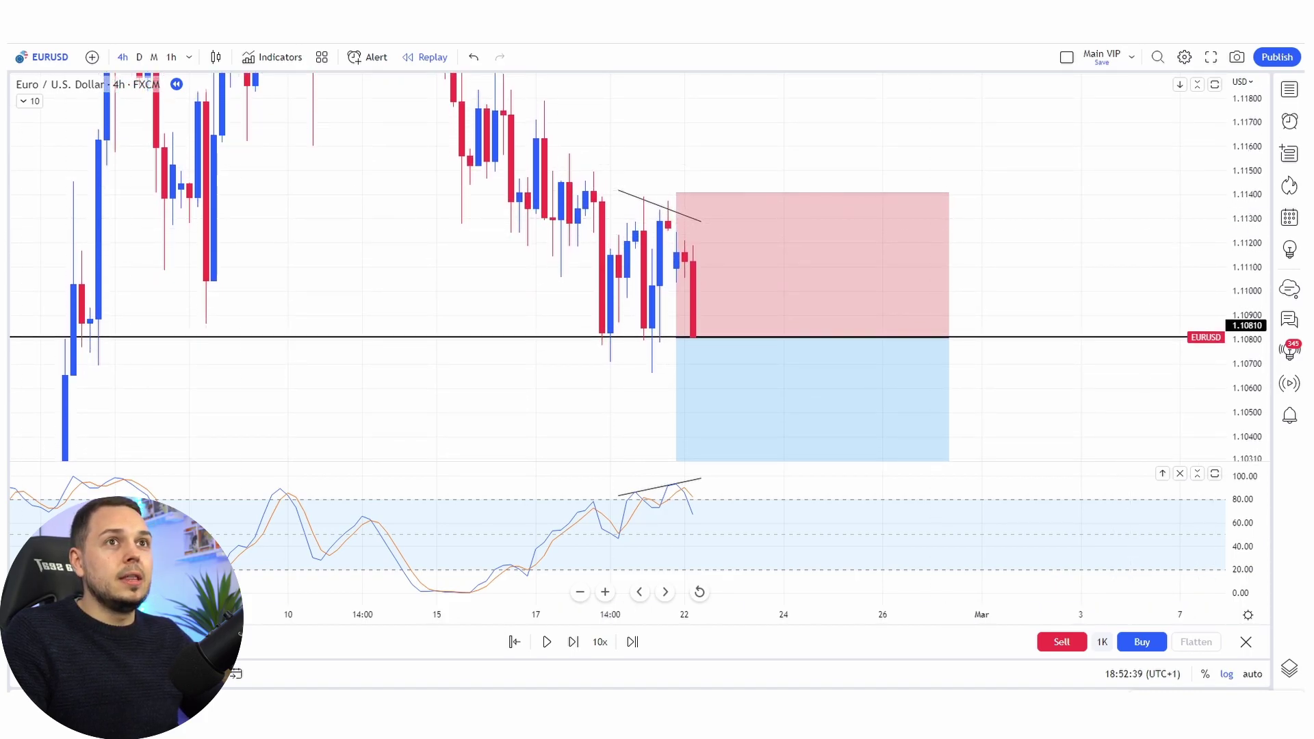
mouse_move(716, 261)
mouse_down()
mouse_move(689, 261)
mouse_move(679, 312)
mouse_move(698, 344)
mouse_move(716, 268)
mouse_up()
key(ctrl+z)
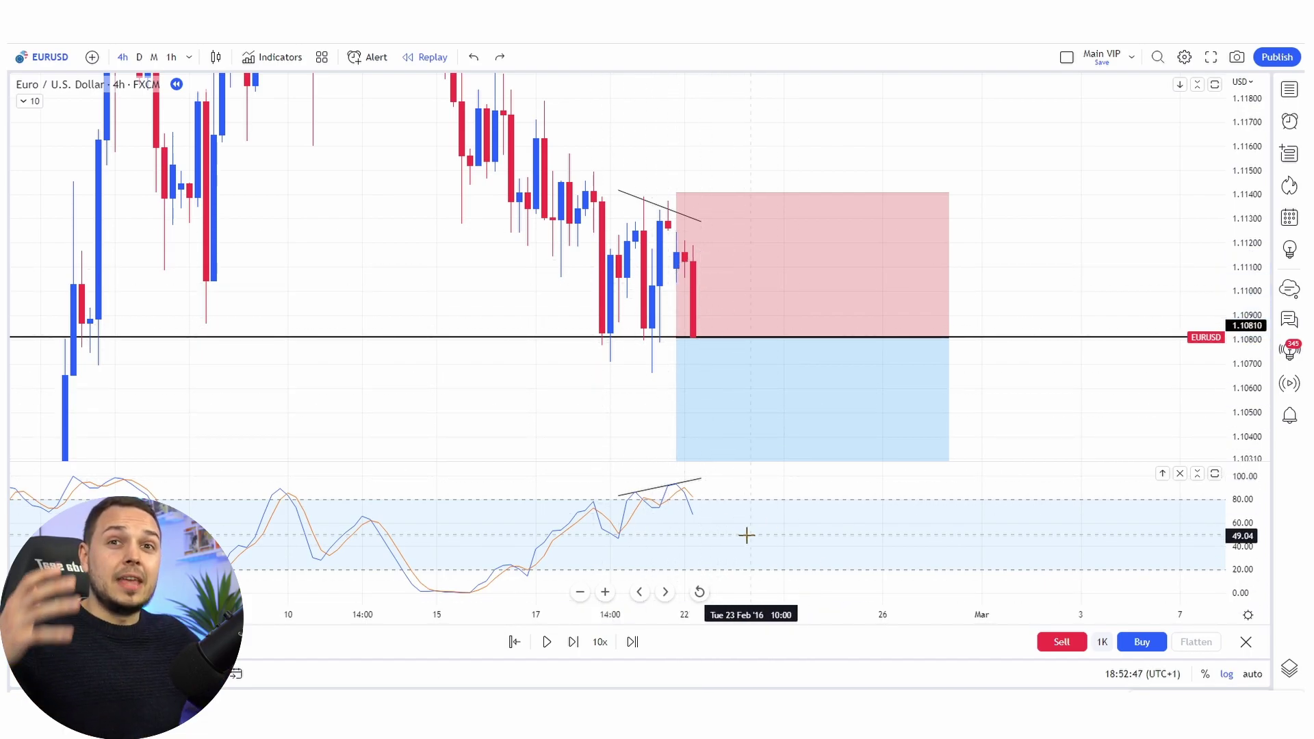
Play the bar replay until price falls past the short position's target
drag(1269, 328, 1268, 414)
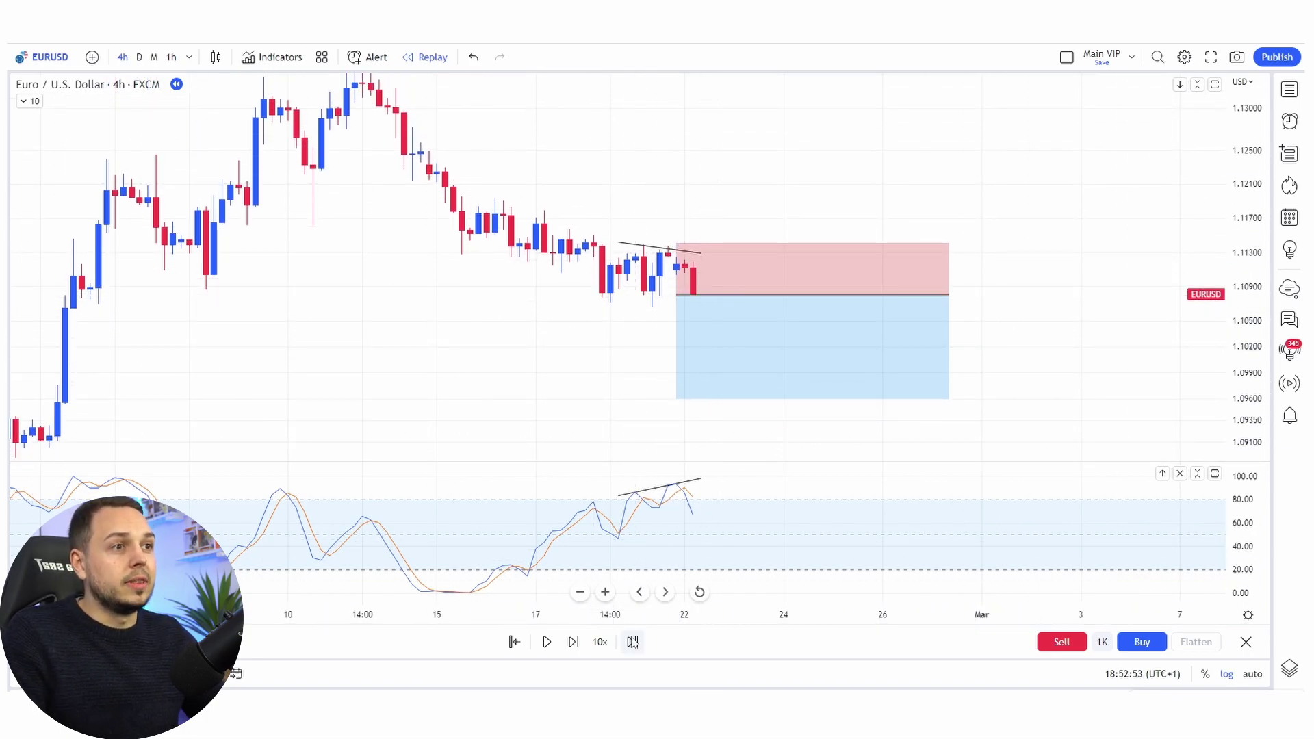
click(547, 642)
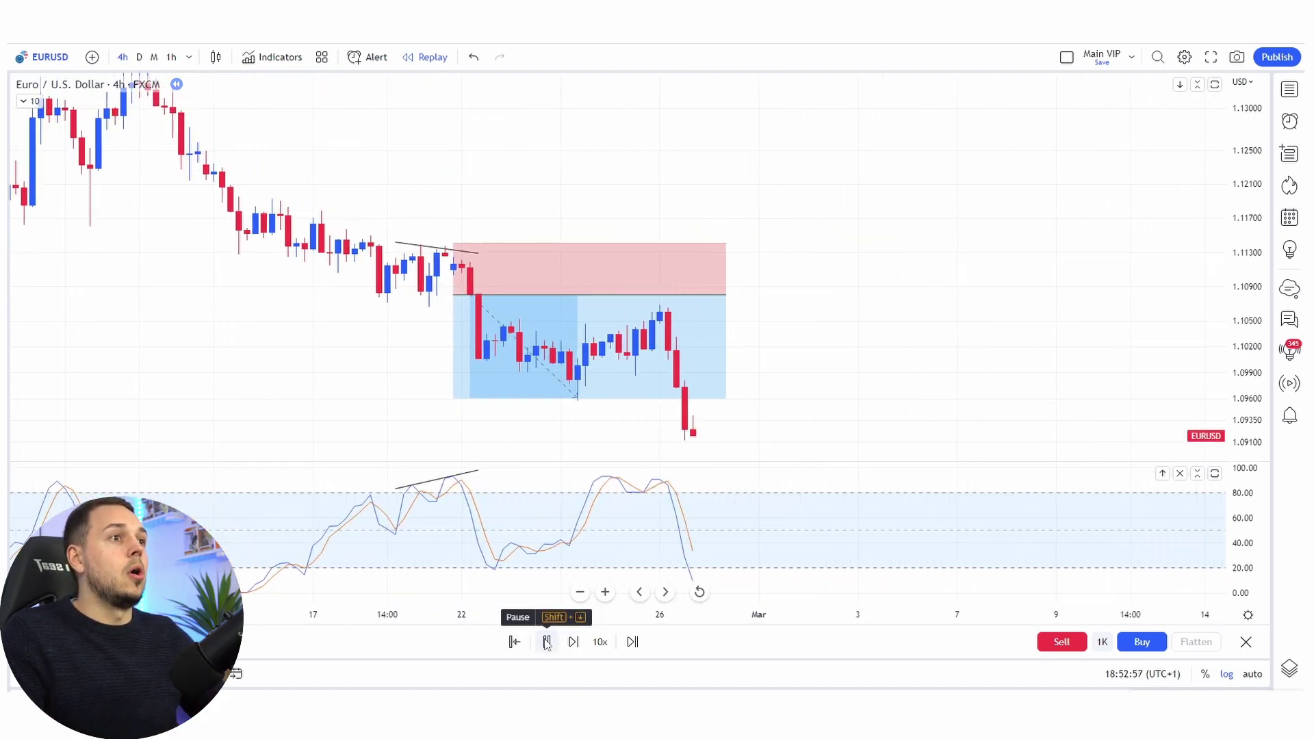
click(547, 642)
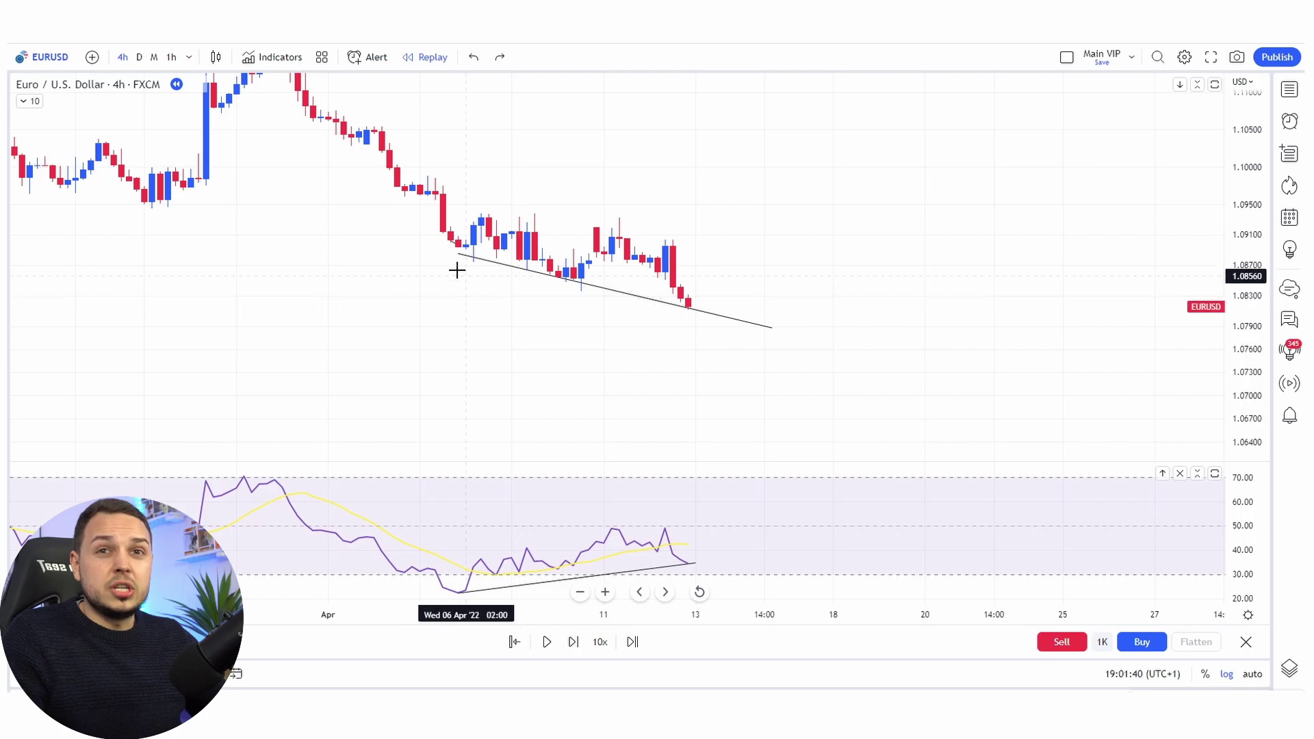
Mark the lows along the downtrend line and an upward move from the latest candle with the brush, and undo all strokes
drag(438, 253, 512, 253)
drag(596, 281, 602, 279)
mouse_move(733, 306)
mouse_down()
mouse_move(689, 305)
mouse_move(753, 214)
mouse_move(767, 230)
mouse_up()
key(ctrl+z)
key(ctrl+z)
key(ctrl+z)
key(ctrl+z)
key(ctrl+z)
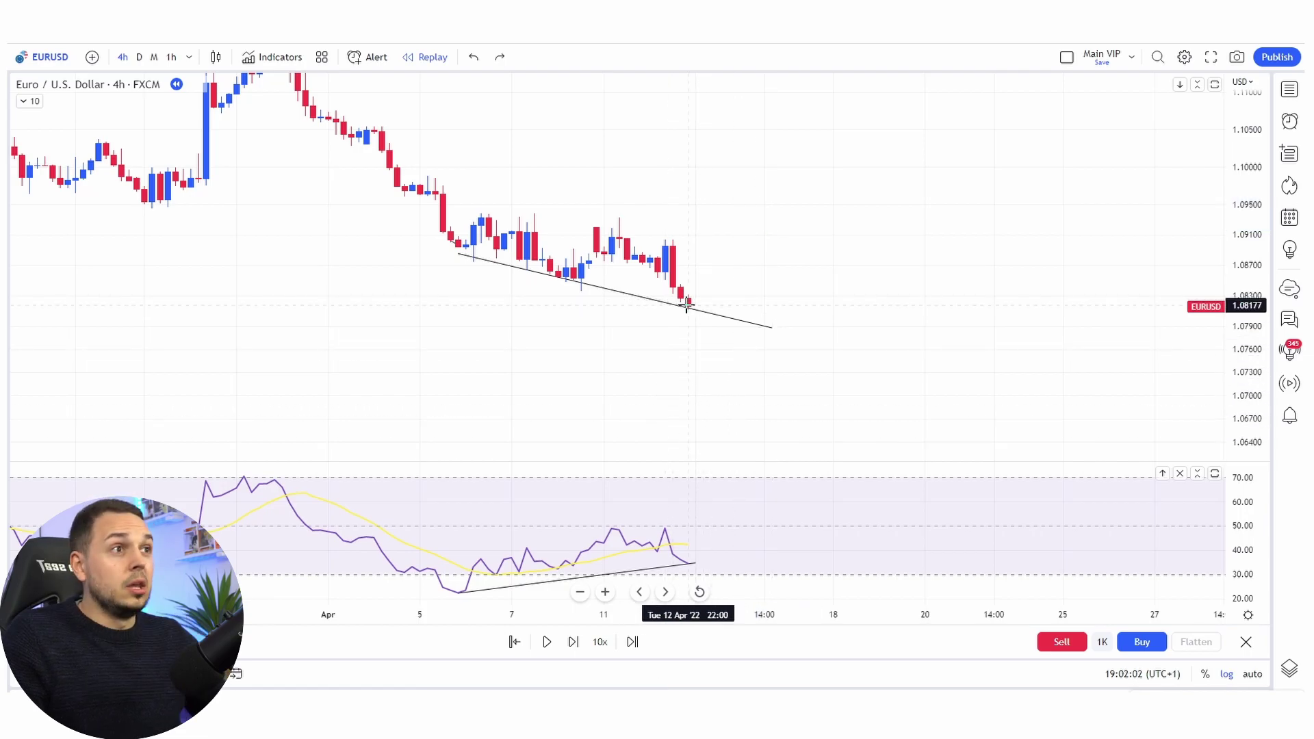
Brush a falling path from the latest candle and a circle around the latest RSI values, undoing both annotations
mouse_move(688, 306)
mouse_down()
mouse_move(727, 390)
mouse_move(742, 356)
mouse_up()
key(ctrl+z)
key(ctrl+z)
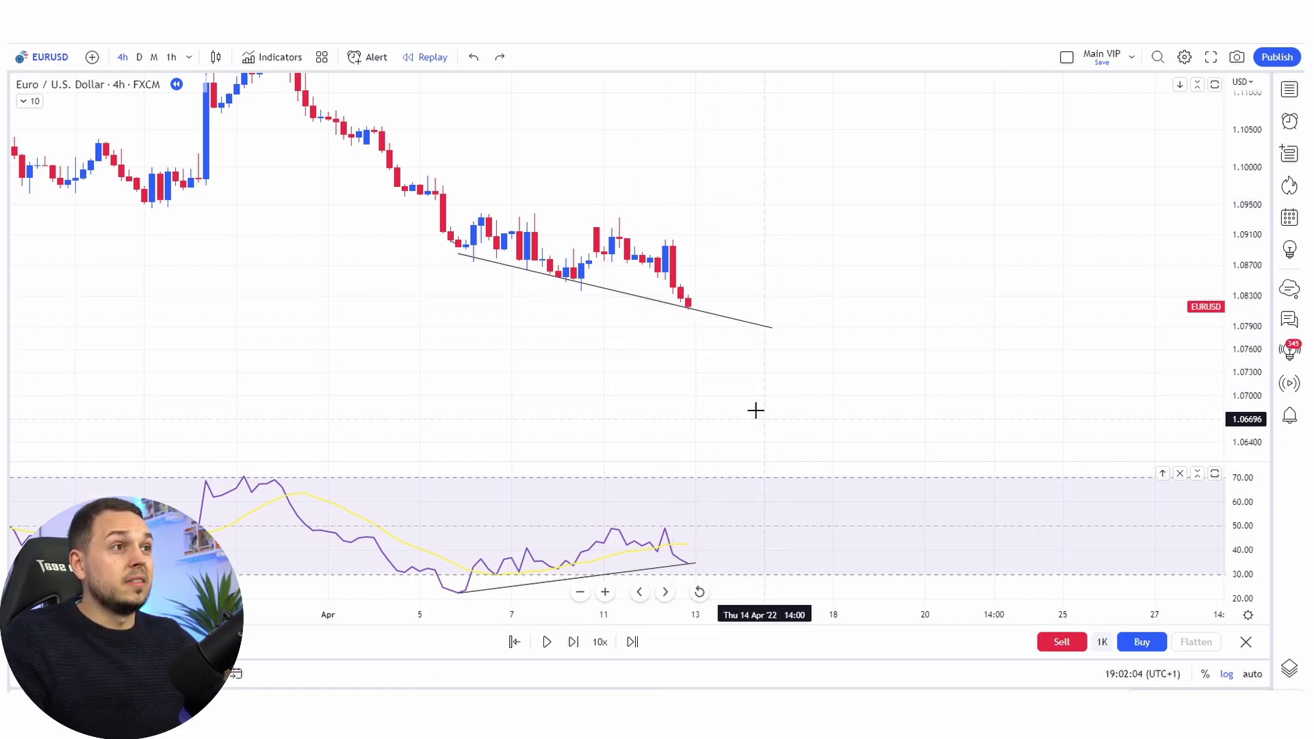
mouse_move(709, 551)
mouse_down()
mouse_move(681, 554)
mouse_move(720, 534)
mouse_up()
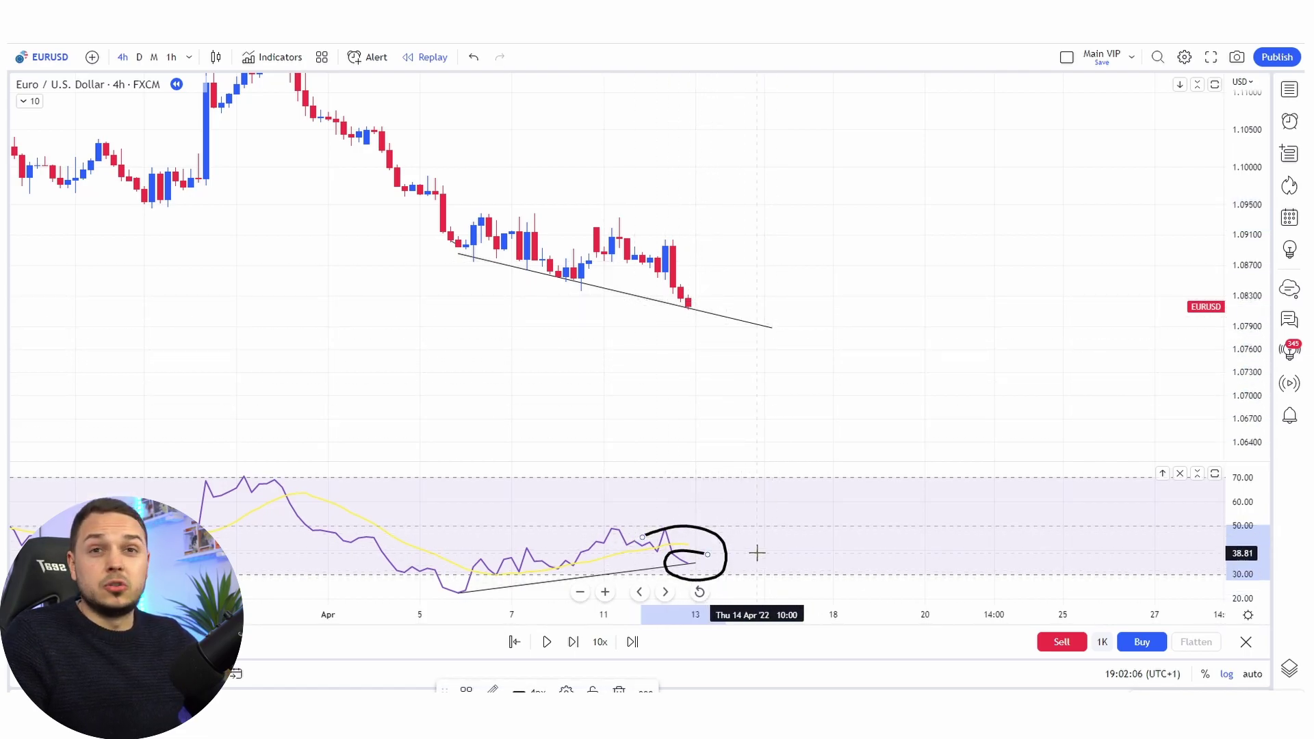
key(ctrl+z)
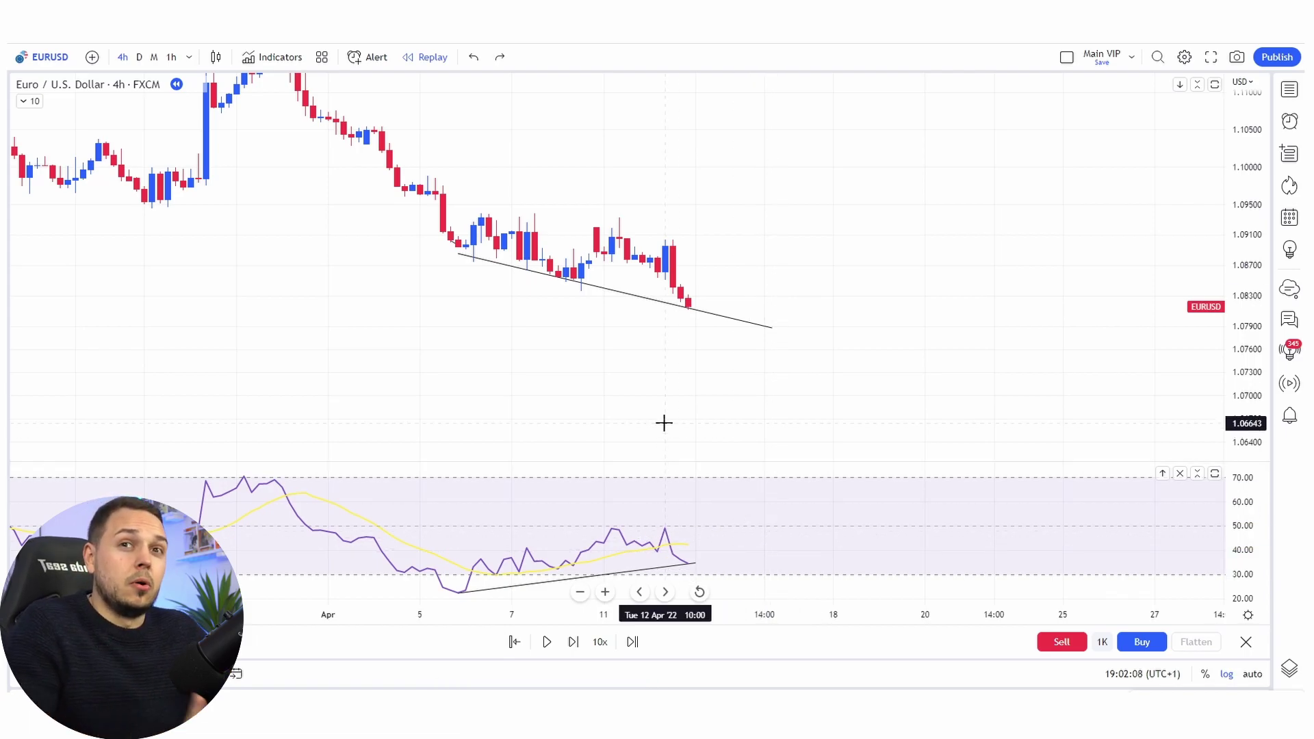
Sketch the next possible price movement beside the latest candle with the brush and undo the strokes
mouse_move(686, 295)
mouse_down()
mouse_move(728, 382)
mouse_move(753, 399)
mouse_move(754, 317)
mouse_move(781, 278)
mouse_move(810, 313)
mouse_up()
key(ctrl+z)
key(ctrl+z)
key(ctrl+z)
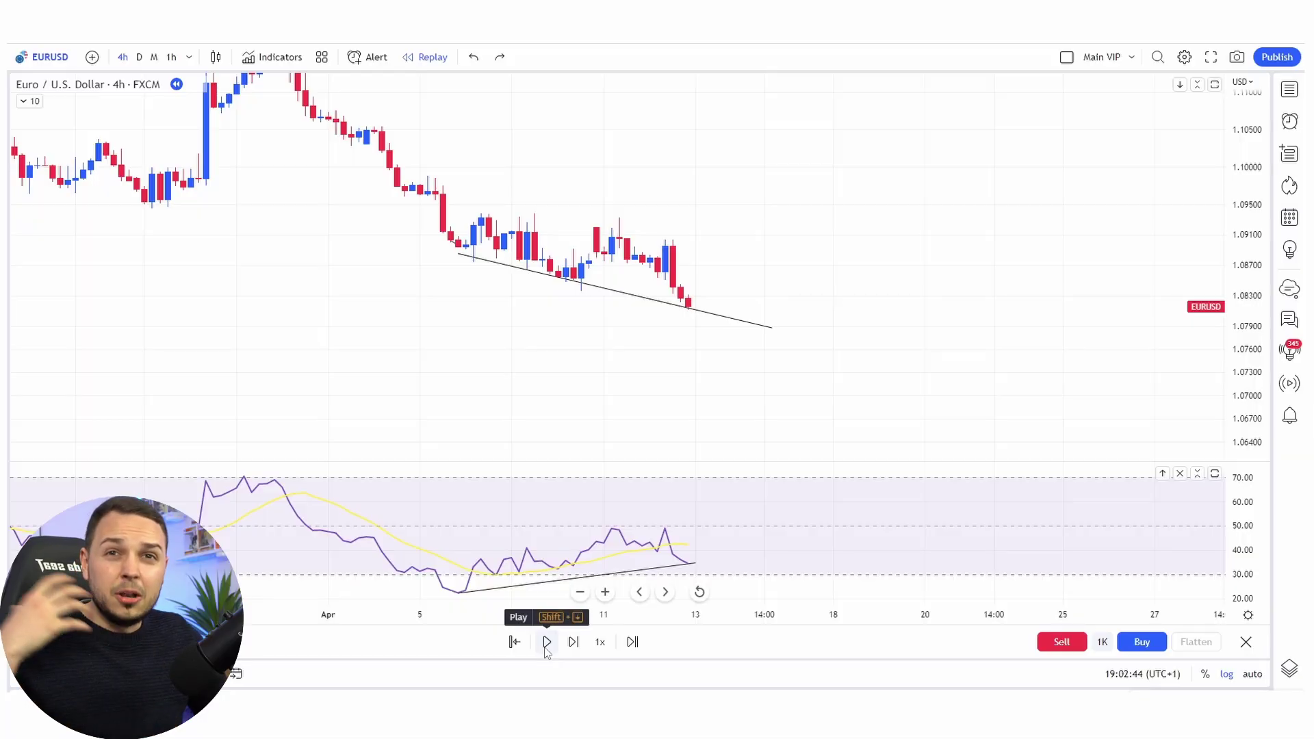
Advance the bar replay by one candle and place a long position at 1.08341 with stop 1.07841 and target 1.09256
click(547, 642)
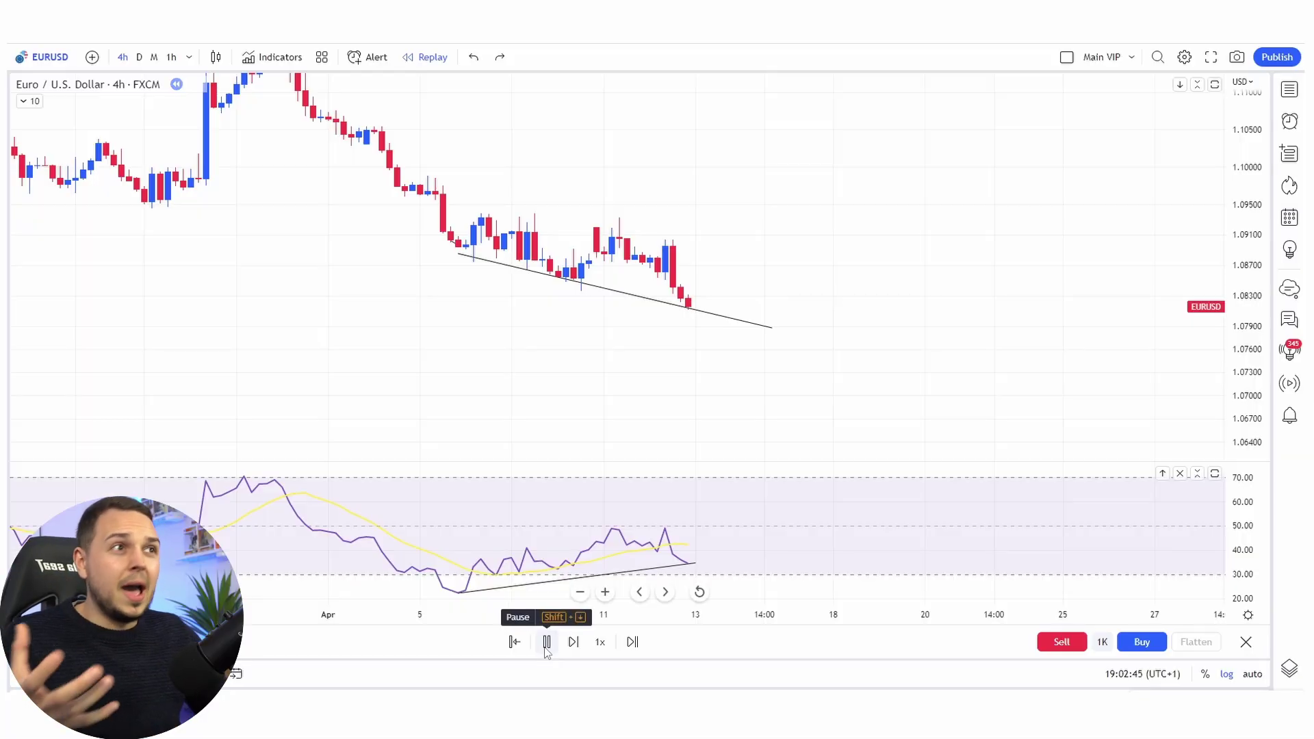
click(547, 644)
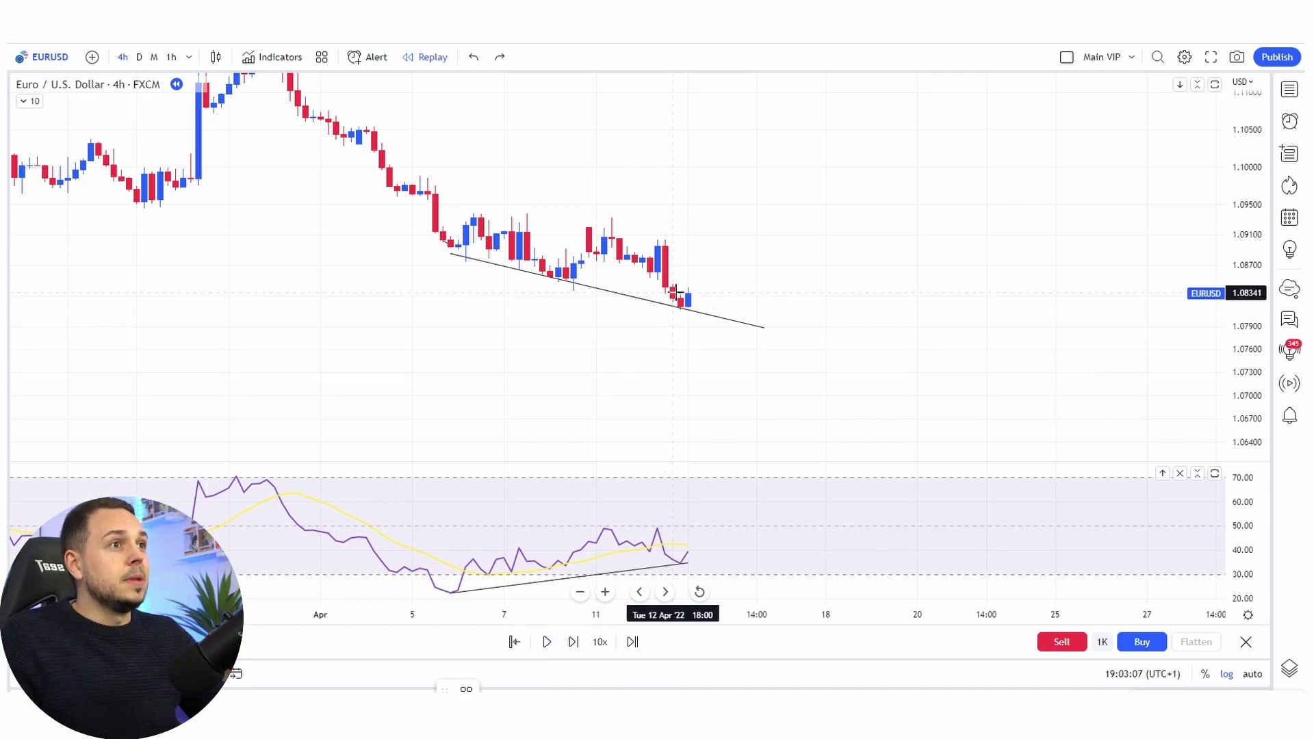
click(674, 293)
drag(856, 293, 941, 293)
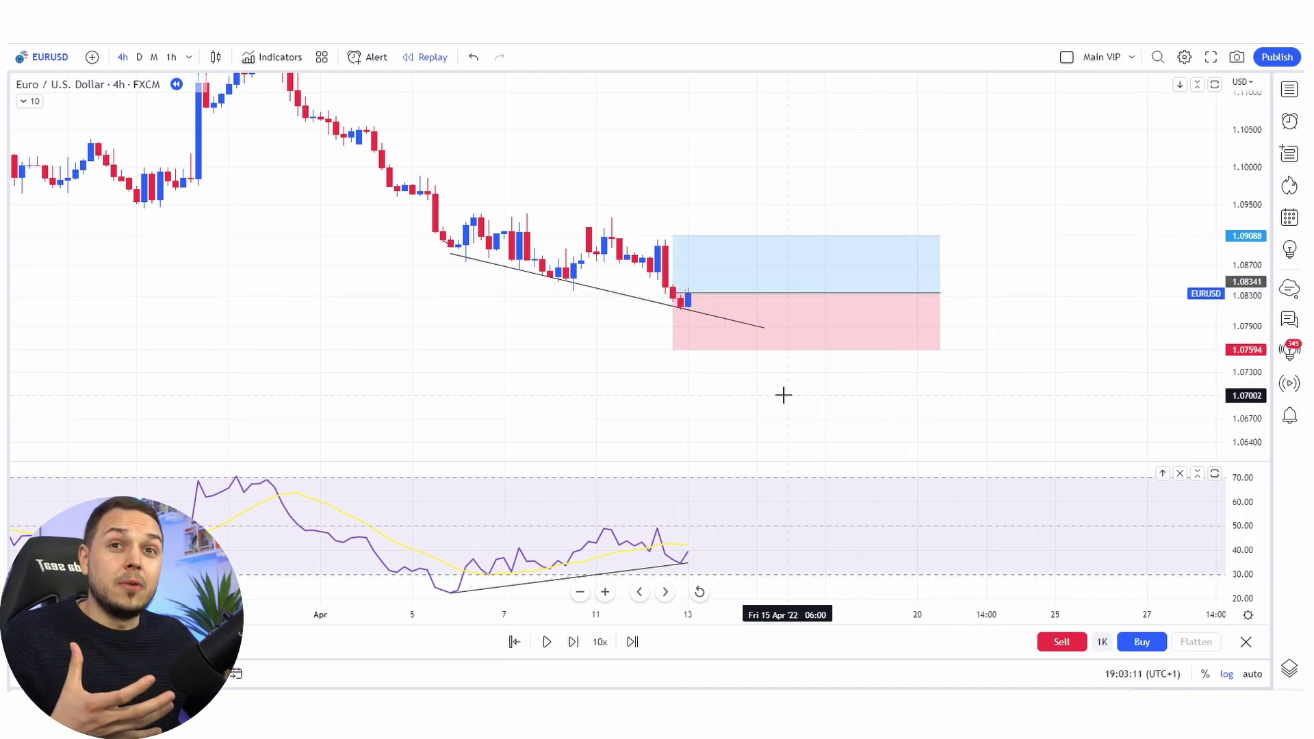
click(695, 347)
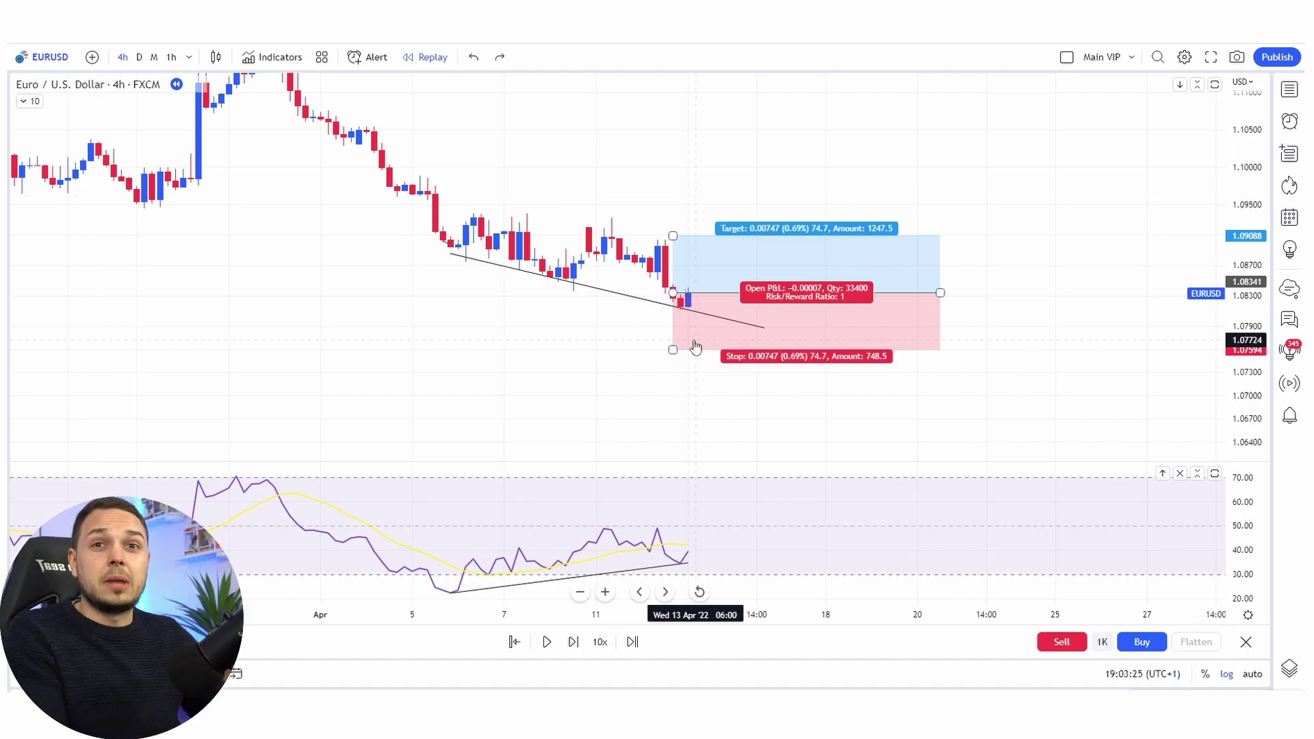
click(622, 355)
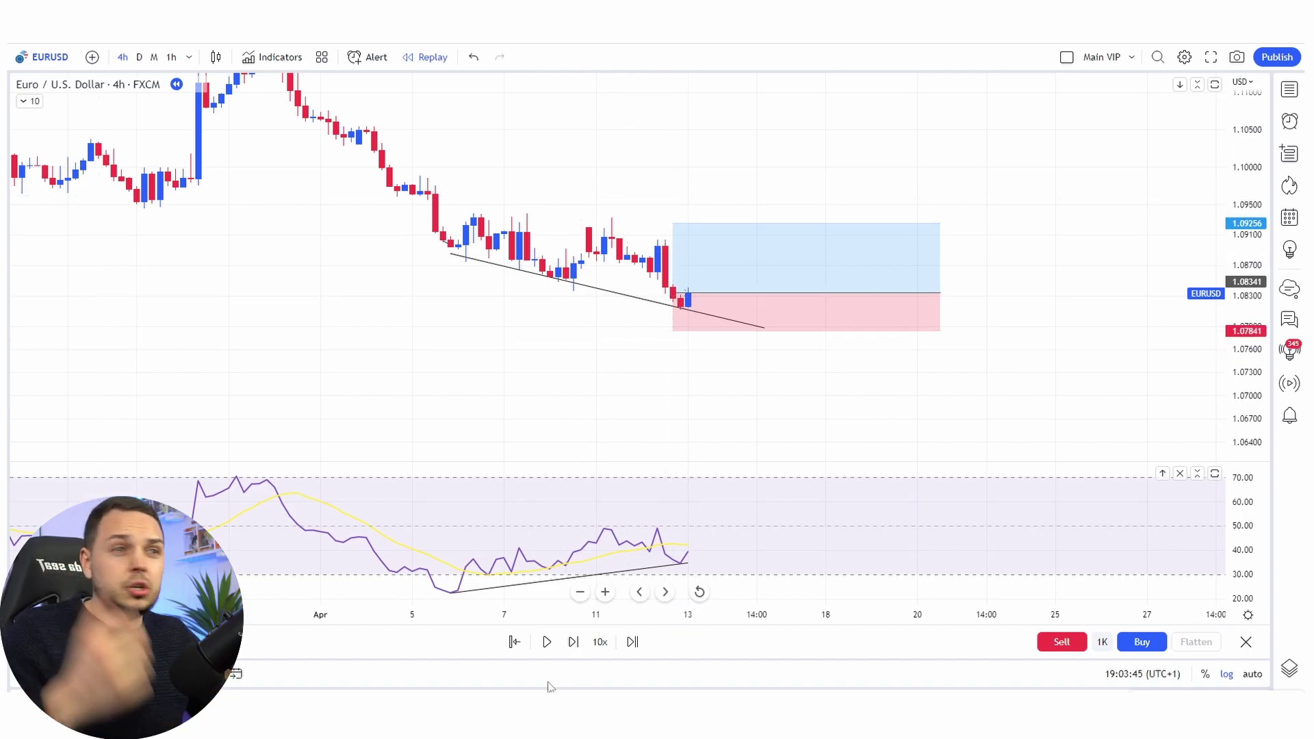
Play the bar replay until price drops through the long position's stop, and pause it
click(547, 642)
click(547, 642)
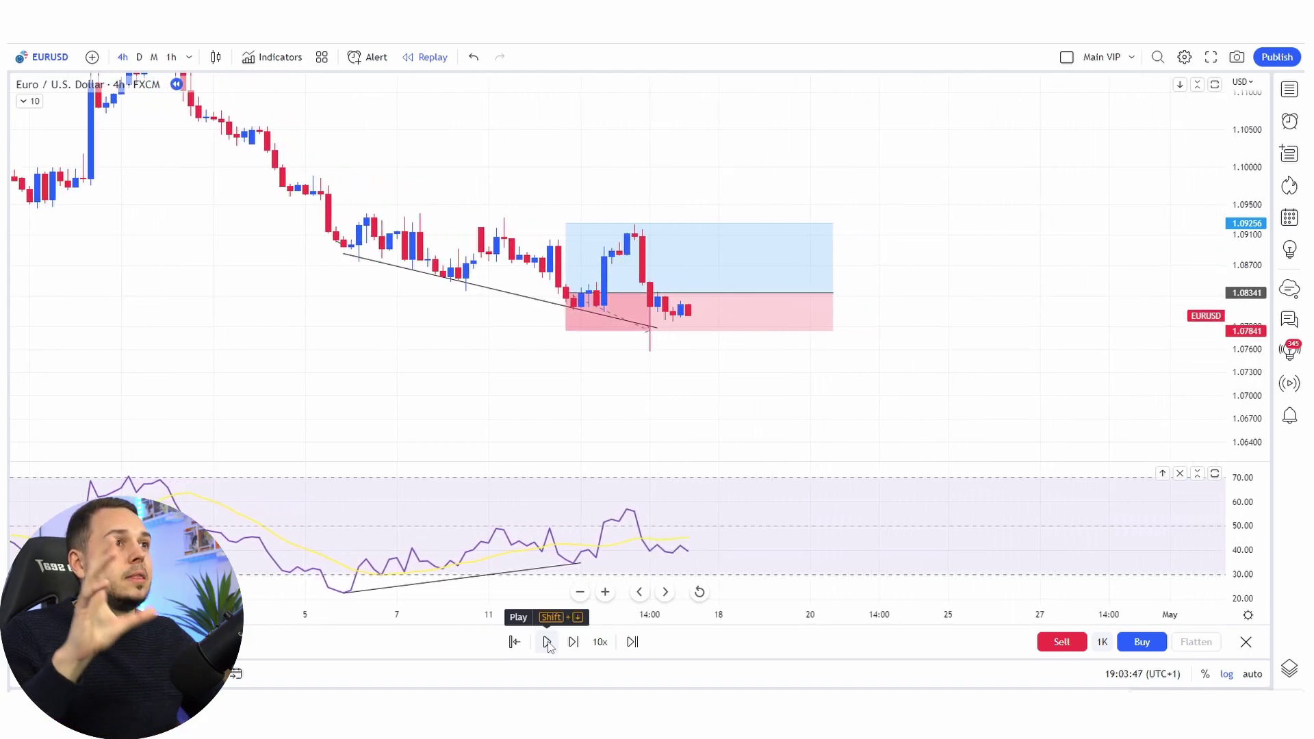
Lower the long position's target to 1.09210 at the recent swing high and undo the change
click(630, 259)
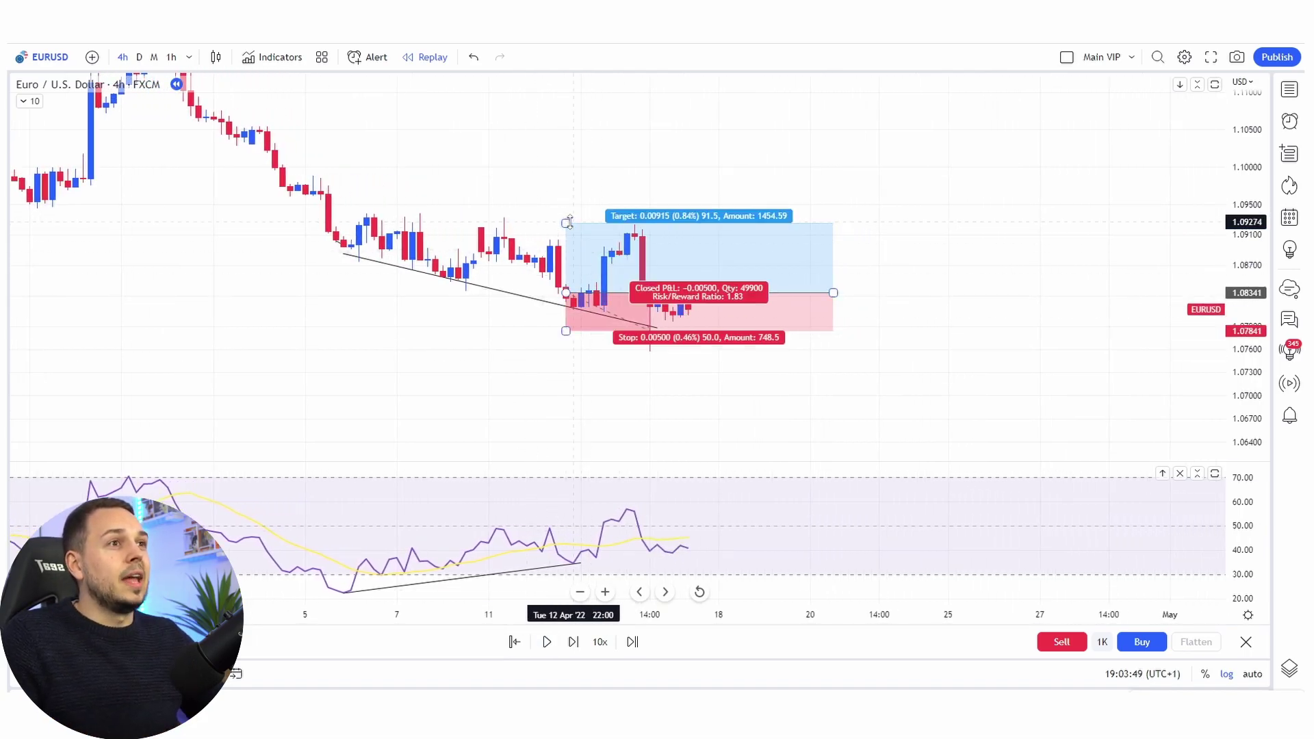
drag(565, 223, 562, 226)
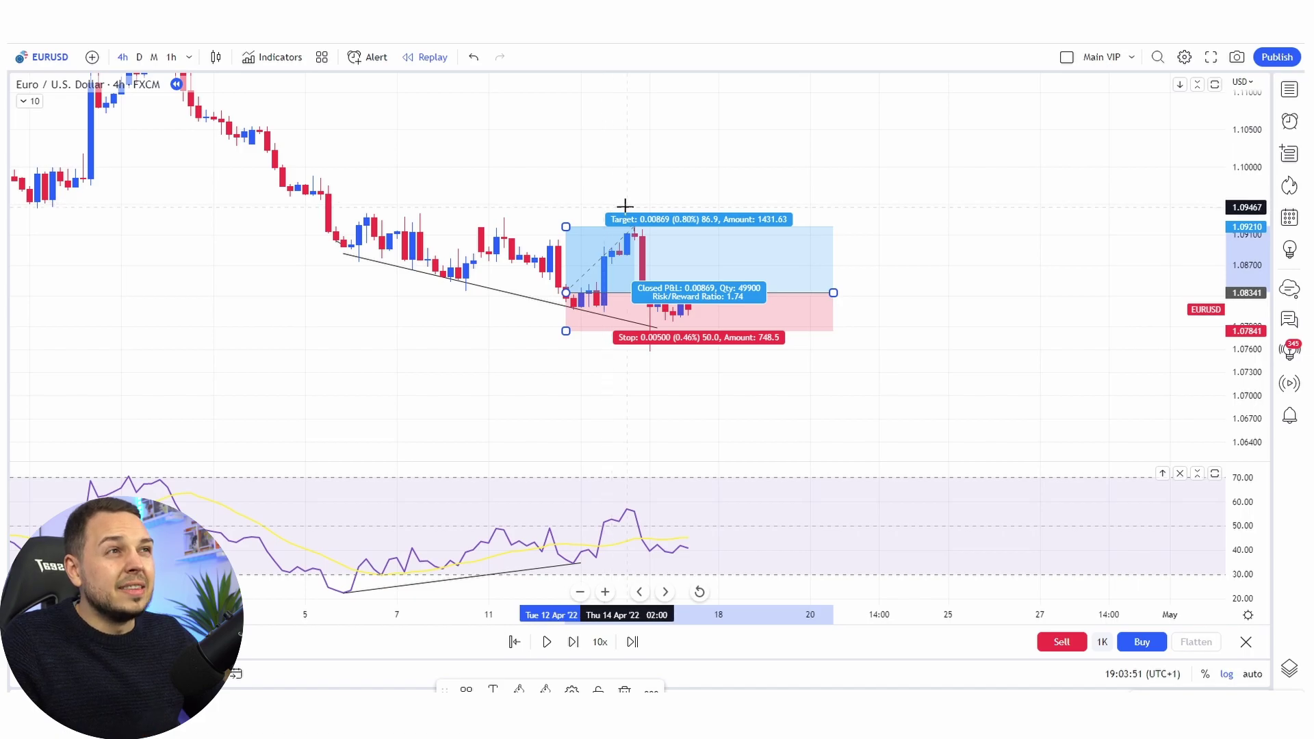
key(ctrl+z)
click(590, 170)
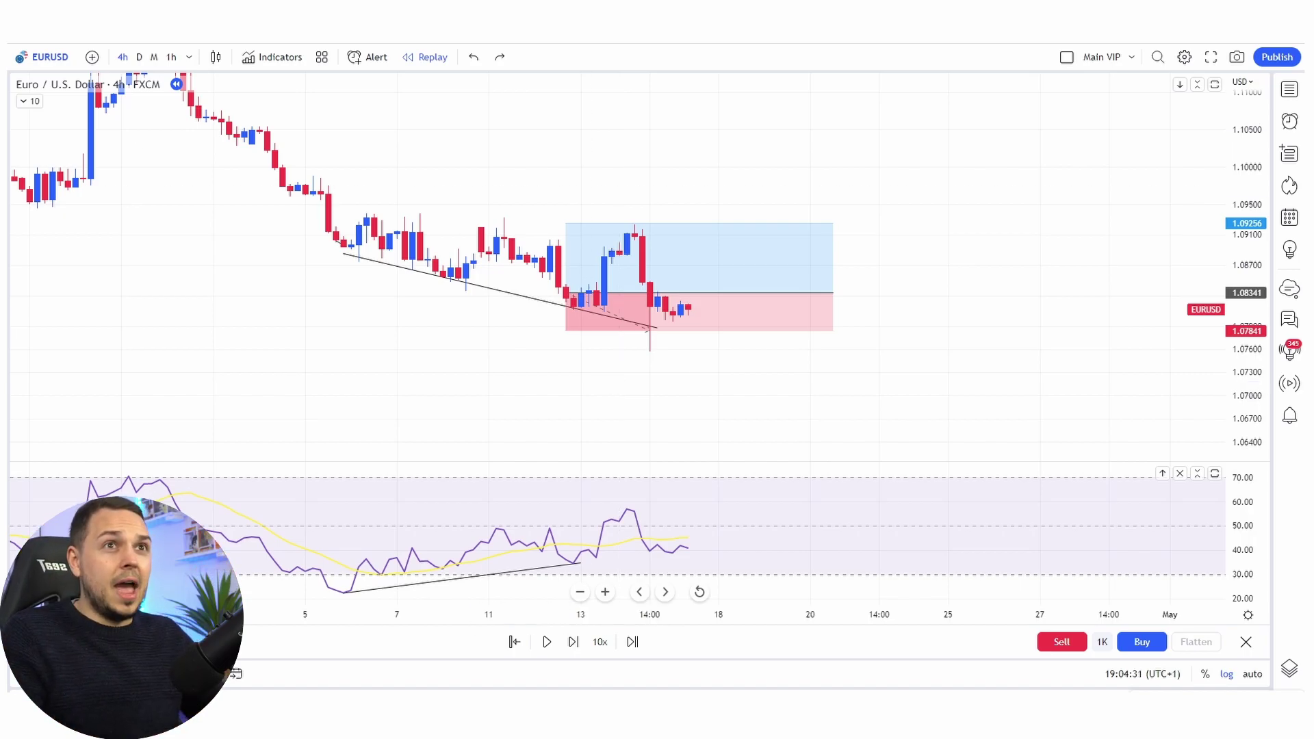
Brush a stroke above the price highs and another along the drop from the long position's target, undoing both
mouse_move(317, 153)
mouse_down()
mouse_move(347, 171)
mouse_move(792, 234)
mouse_move(778, 205)
mouse_up()
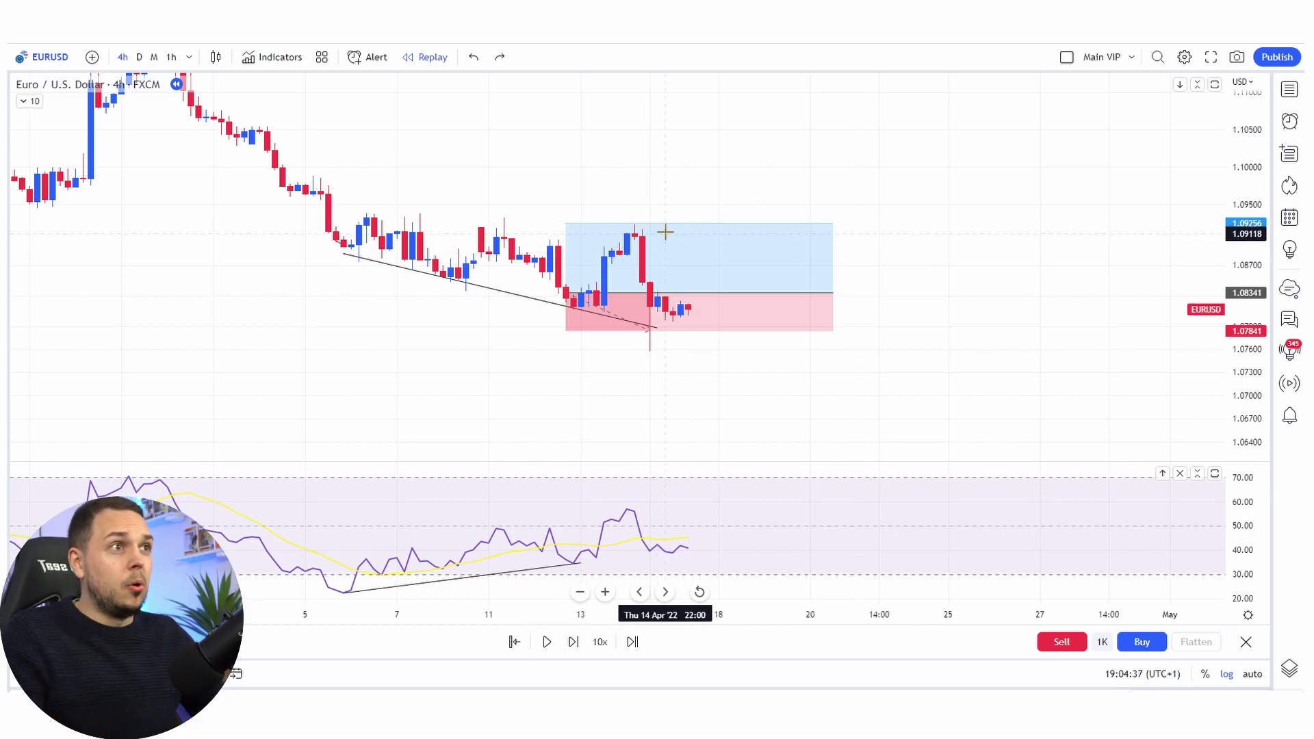
mouse_move(663, 221)
mouse_down()
mouse_move(643, 218)
mouse_move(751, 395)
mouse_up()
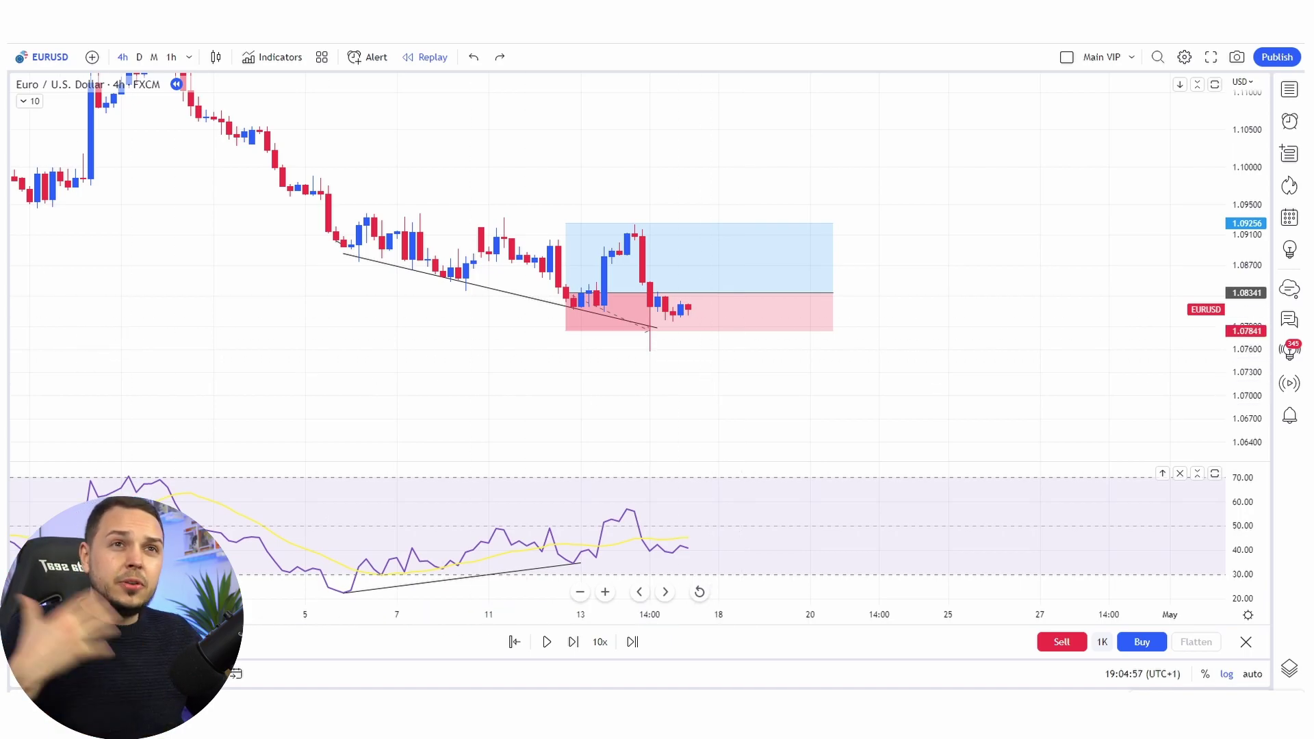
Draw a rectangle over the resistance zone along the swing highs from 5 to 20 April and delete it
click(59, 232)
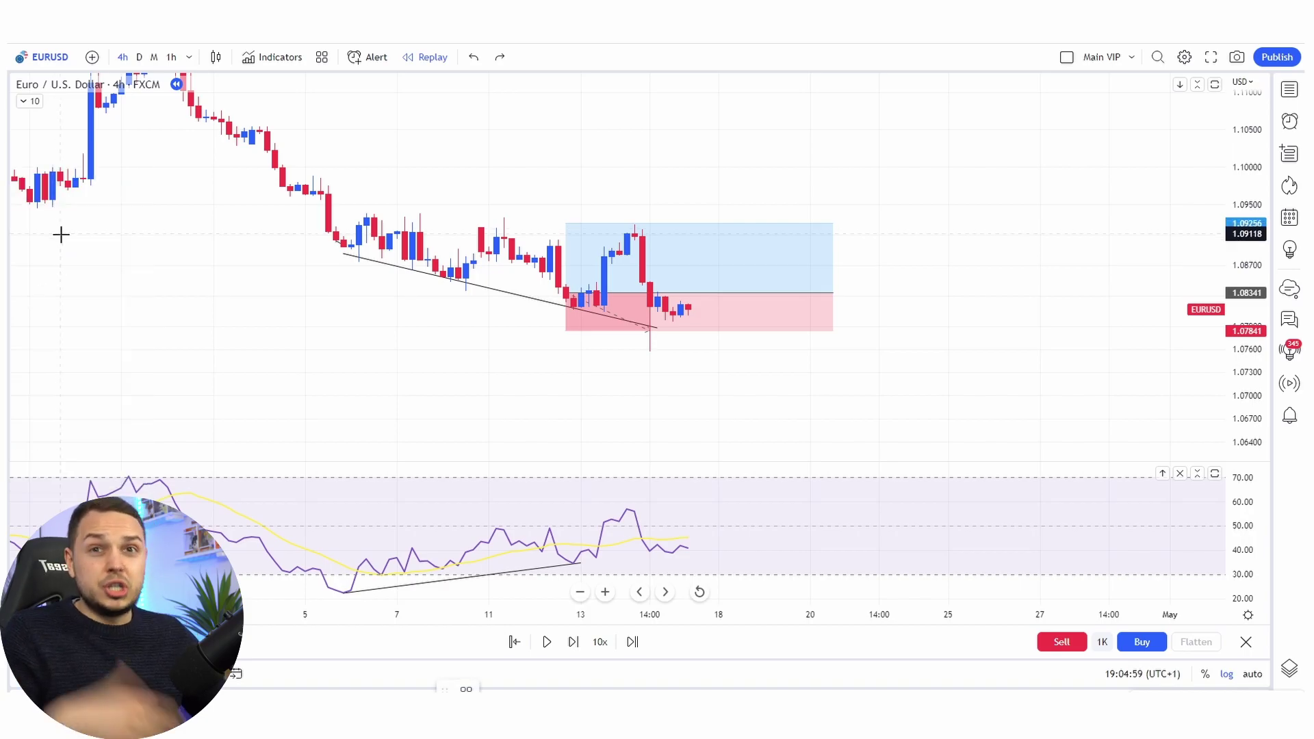
click(344, 214)
click(849, 230)
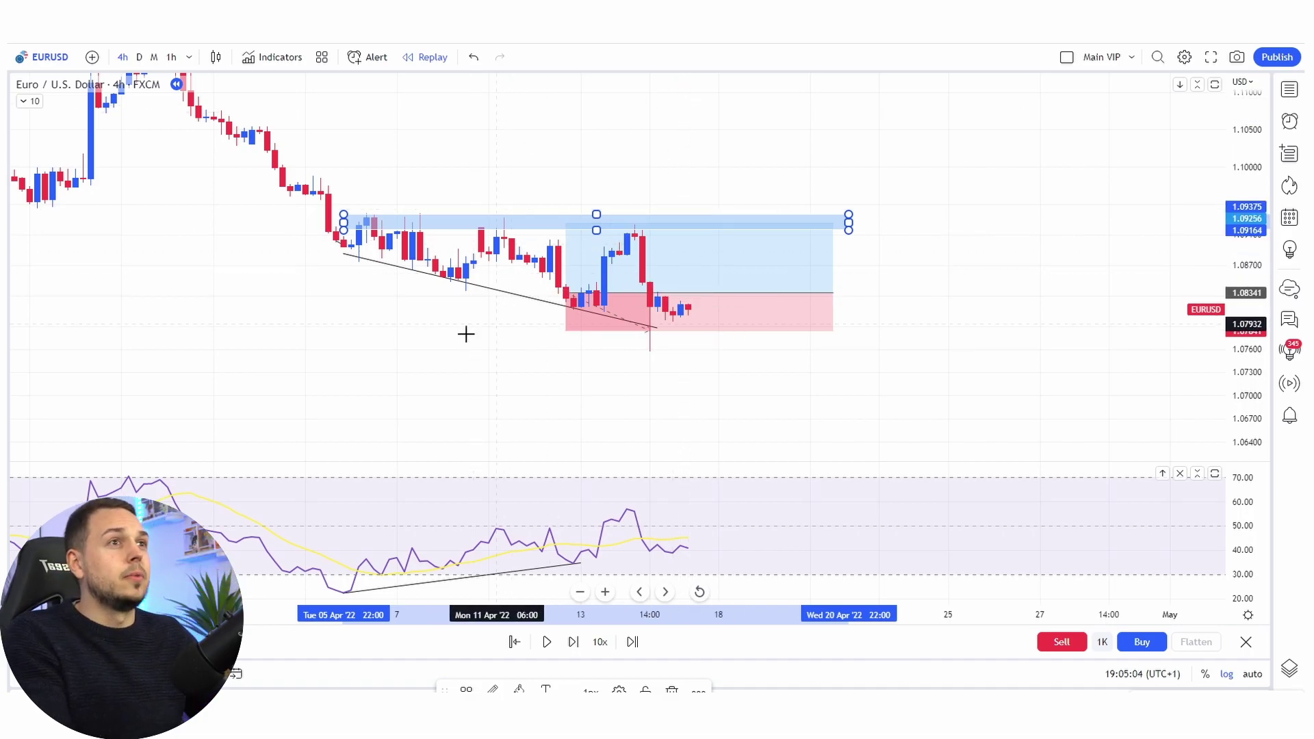
key(Delete)
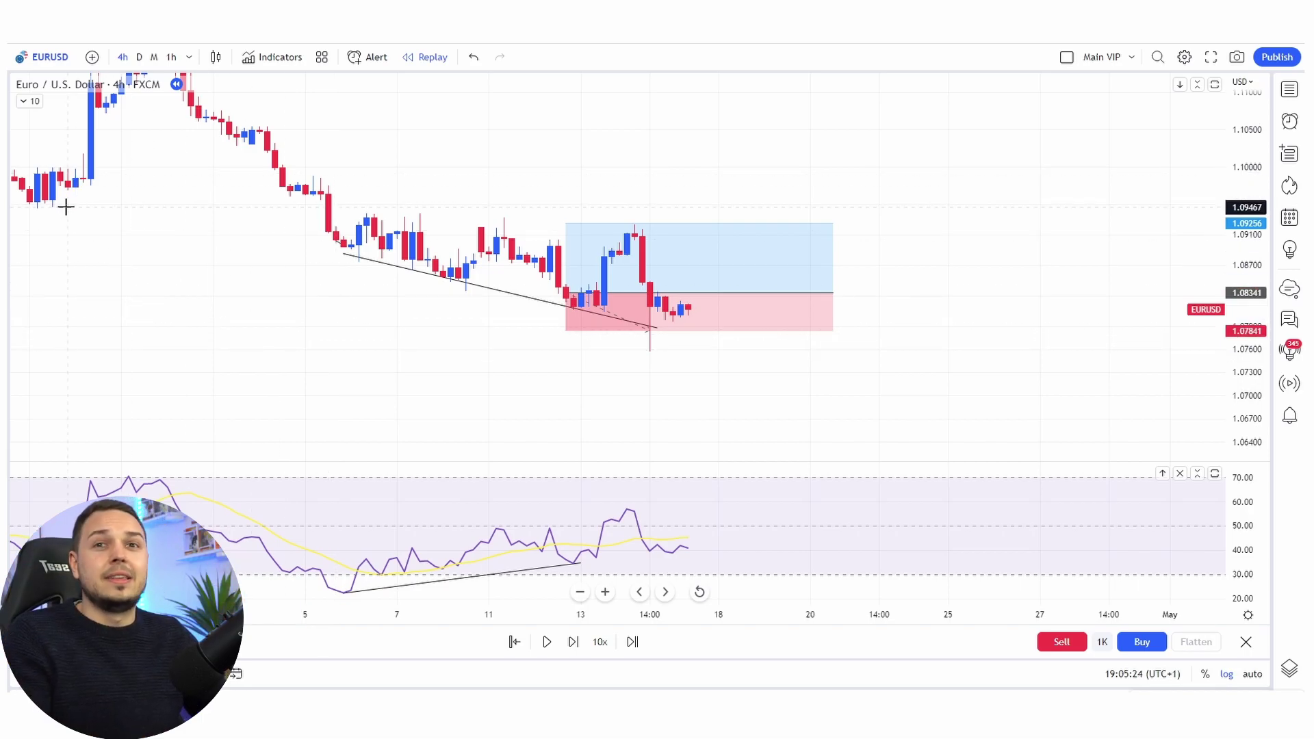
Show the hidden MA 20 and MA 50 moving averages on the price chart and collapse the indicator list
click(24, 101)
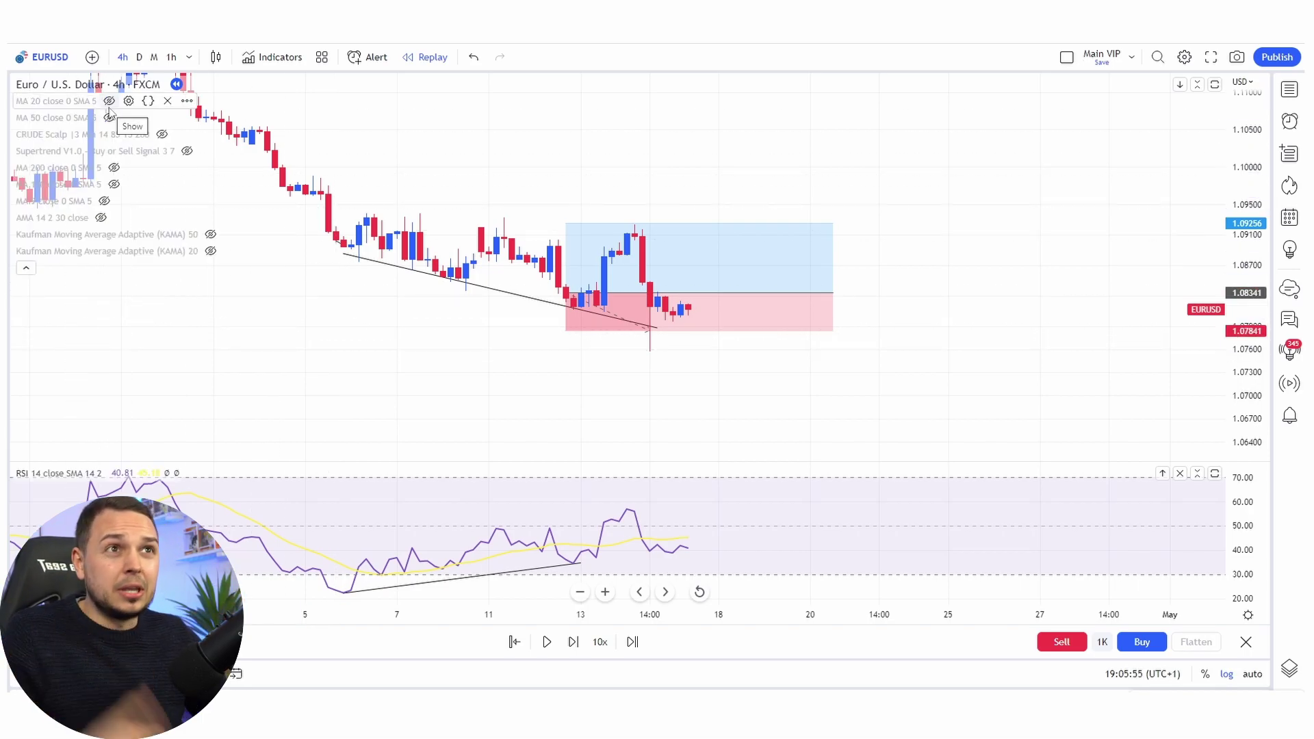
click(109, 100)
click(109, 117)
click(26, 268)
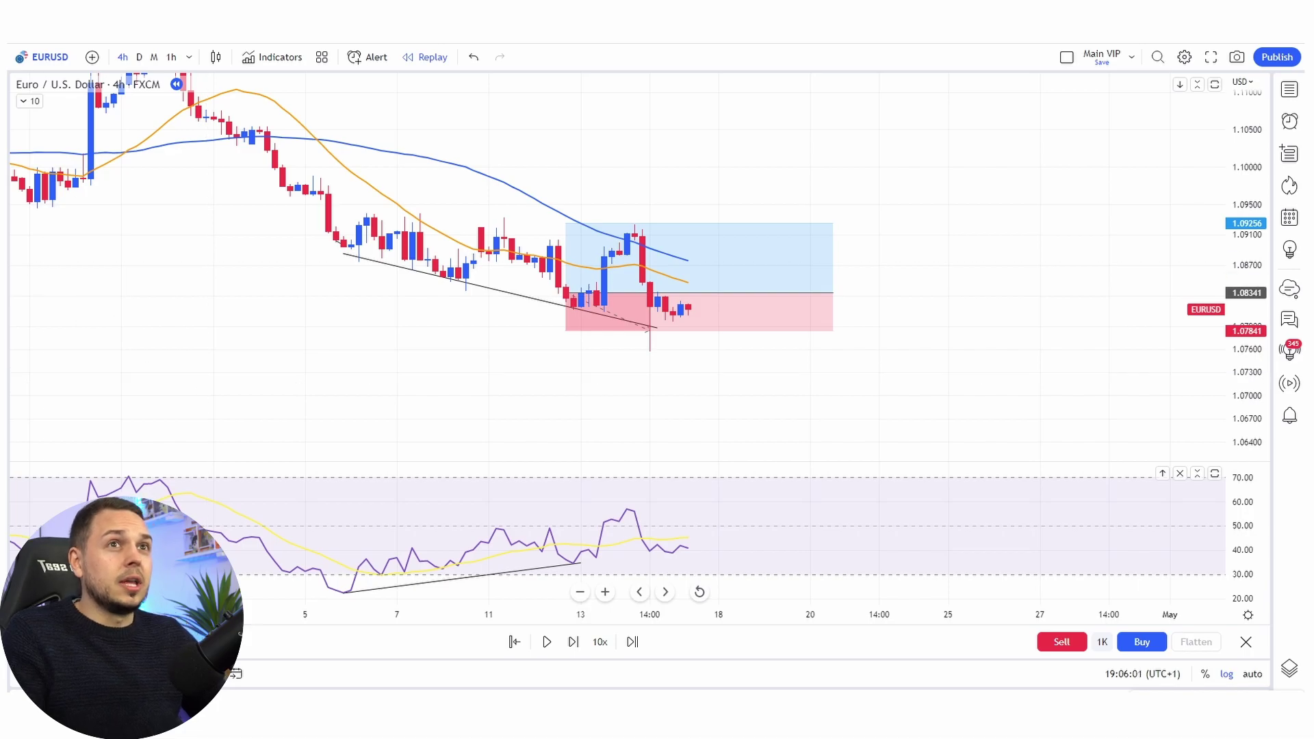
Lower the long position's target to 1.09118 near the 50-period moving average and undo the brush mark beside it
mouse_move(605, 233)
mouse_down()
mouse_move(637, 237)
mouse_move(563, 233)
mouse_up()
key(ctrl+z)
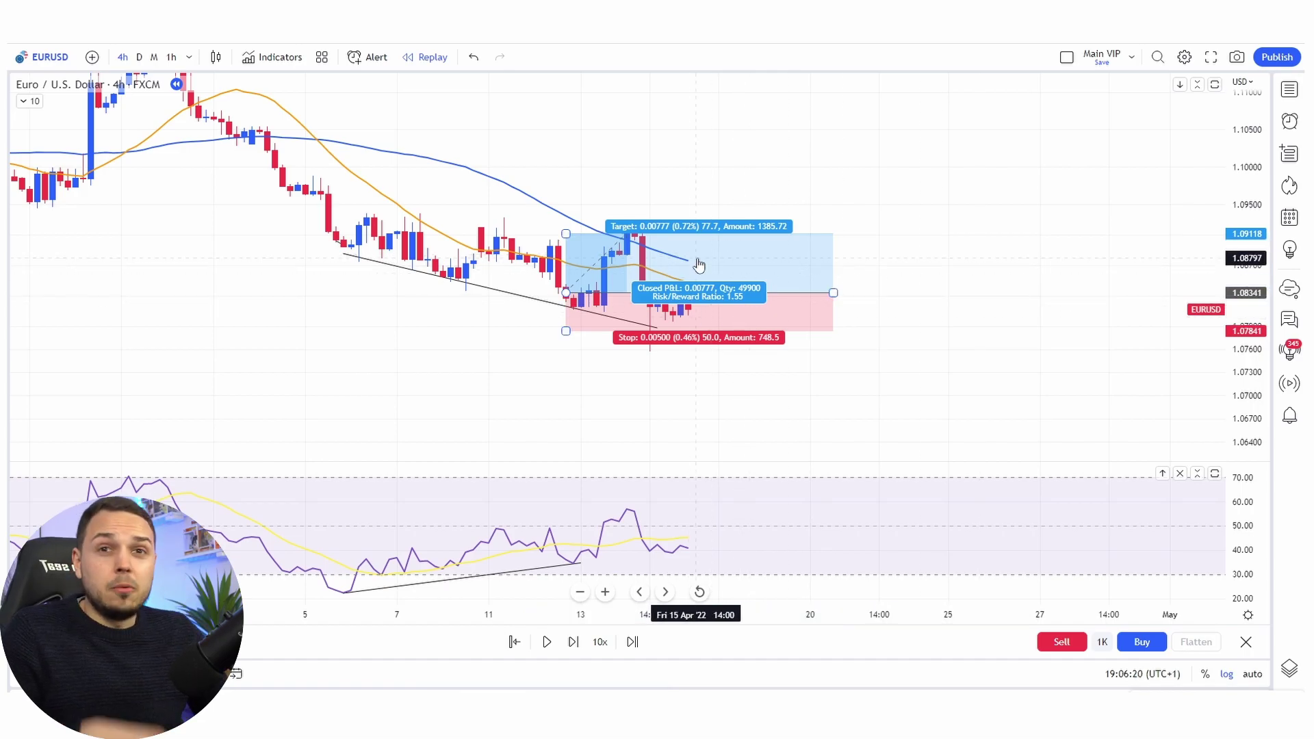
mouse_move(647, 235)
mouse_down()
mouse_move(575, 243)
mouse_move(609, 280)
mouse_move(657, 246)
mouse_up()
key(ctrl+z)
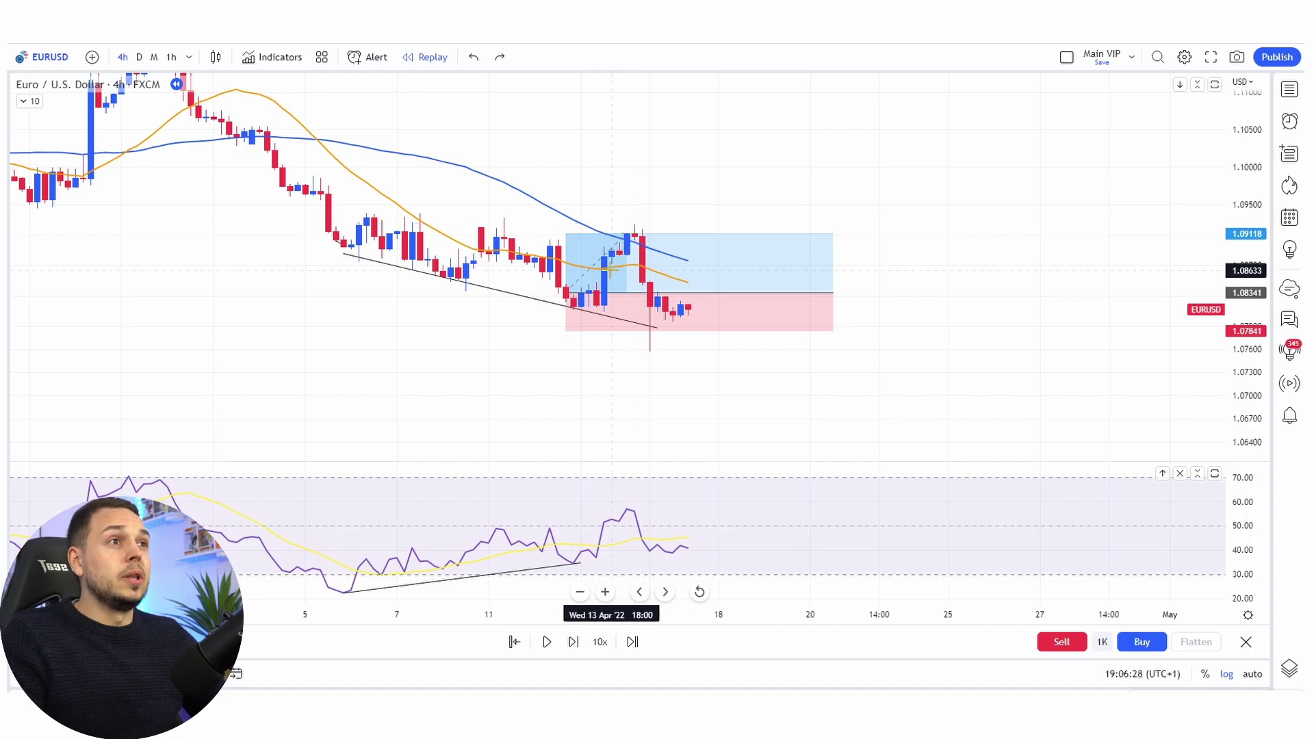
Brush freehand strokes for possible price paths above and below the long position and undo them all
mouse_move(611, 267)
mouse_down()
mouse_move(712, 164)
mouse_move(749, 188)
mouse_up()
key(ctrl+z)
key(ctrl+z)
drag(695, 243, 794, 346)
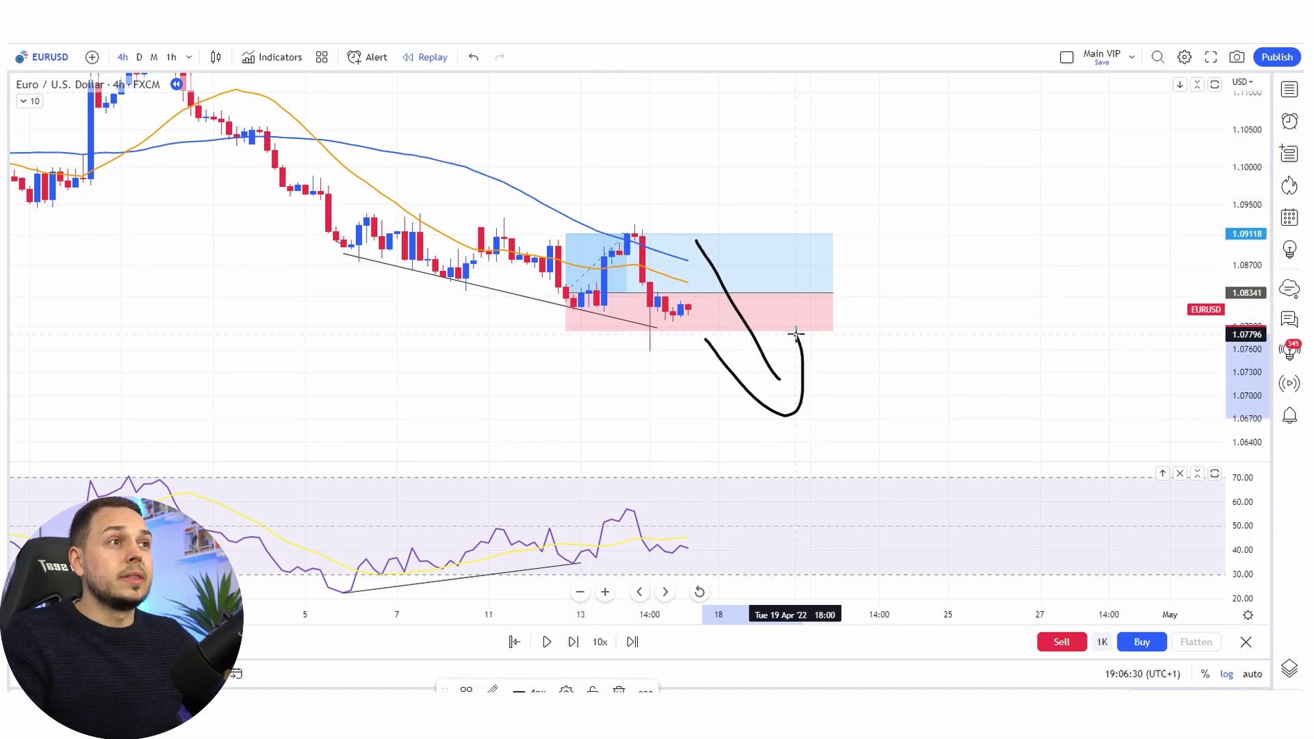
key(ctrl+z)
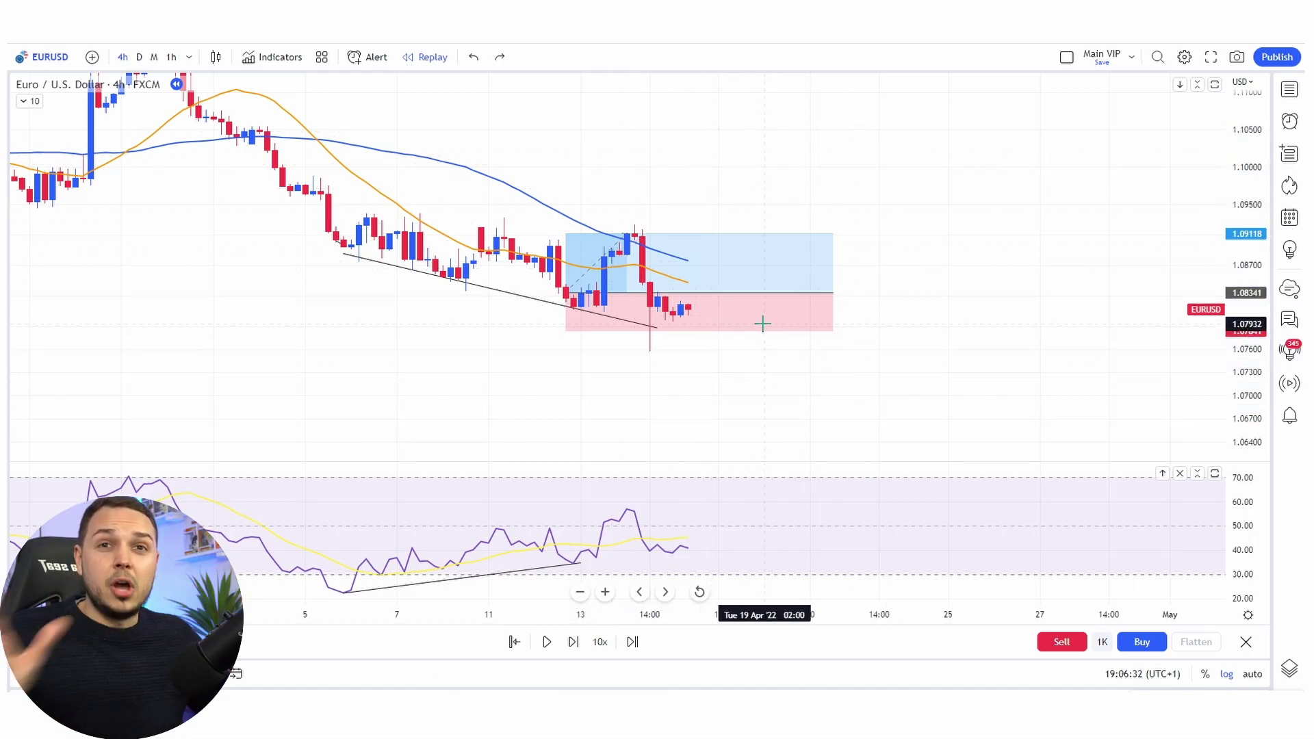
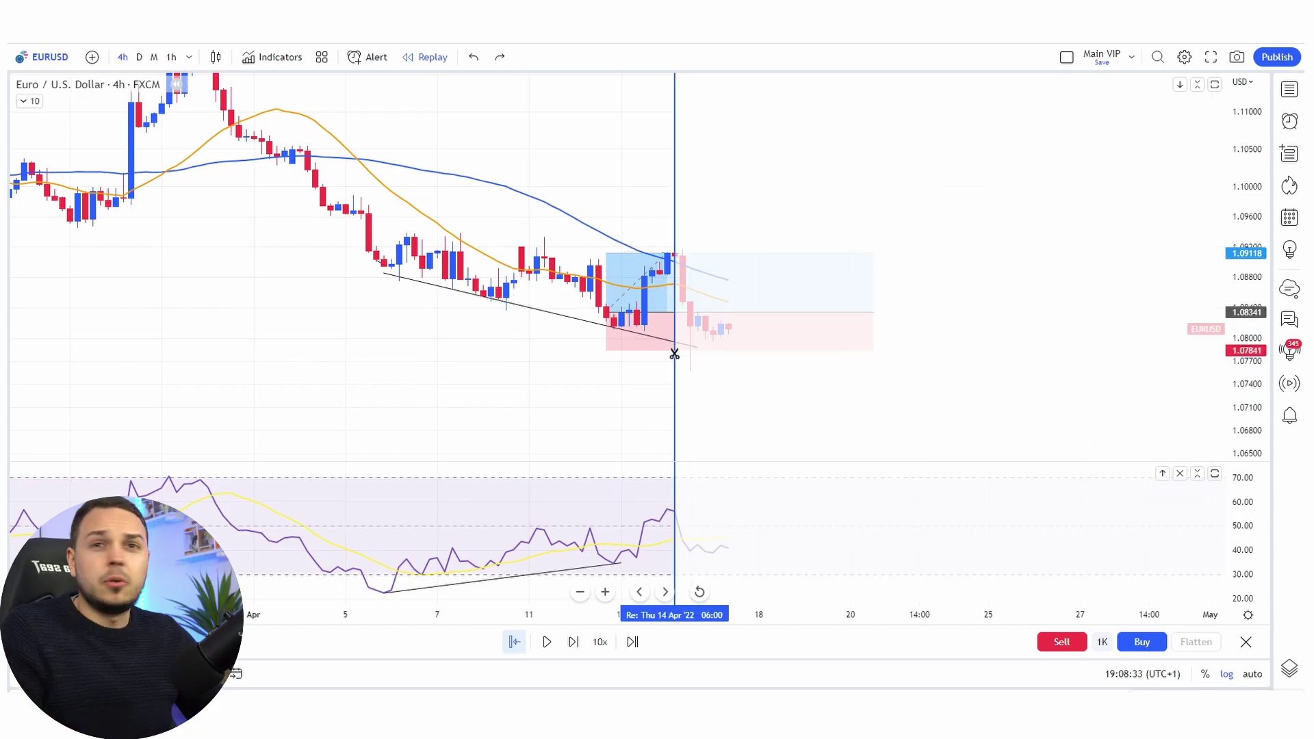
Restart the bar replay from 14 April 06:00 and lower the long position's target to 1.08672 at the 20-period moving average
click(674, 354)
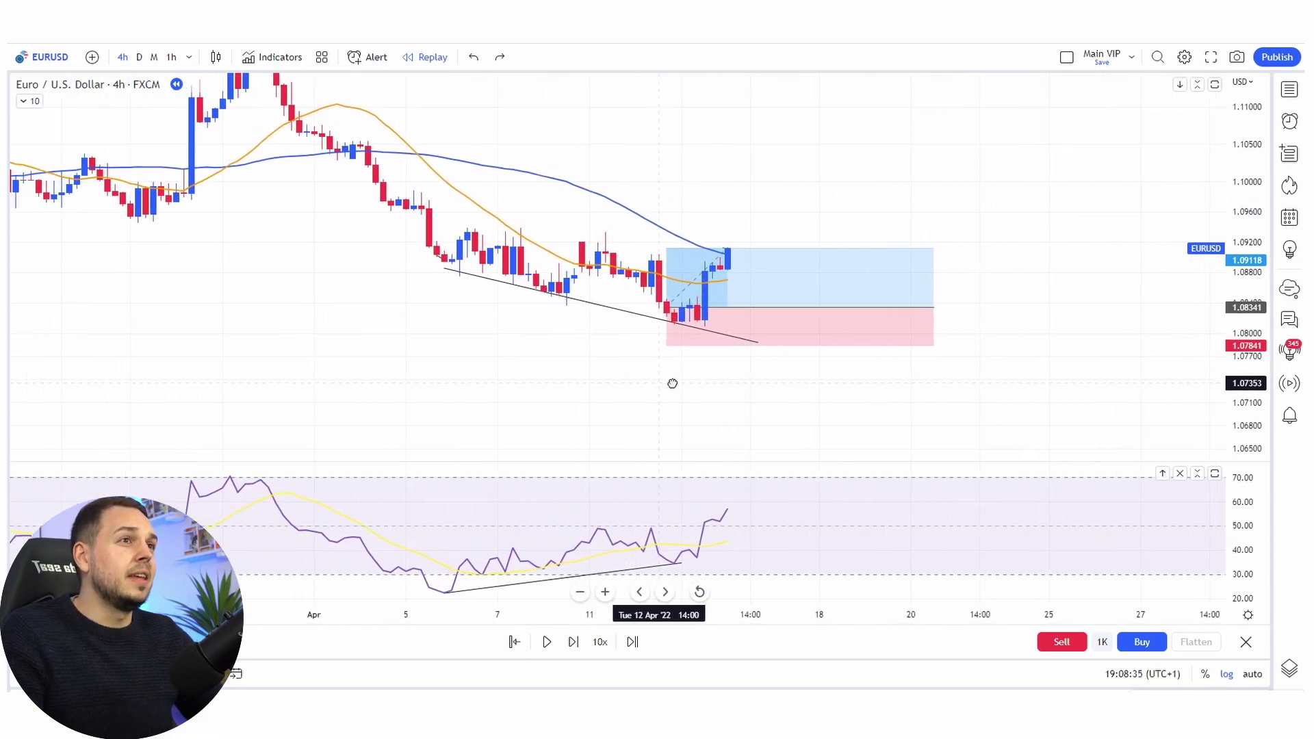
click(585, 236)
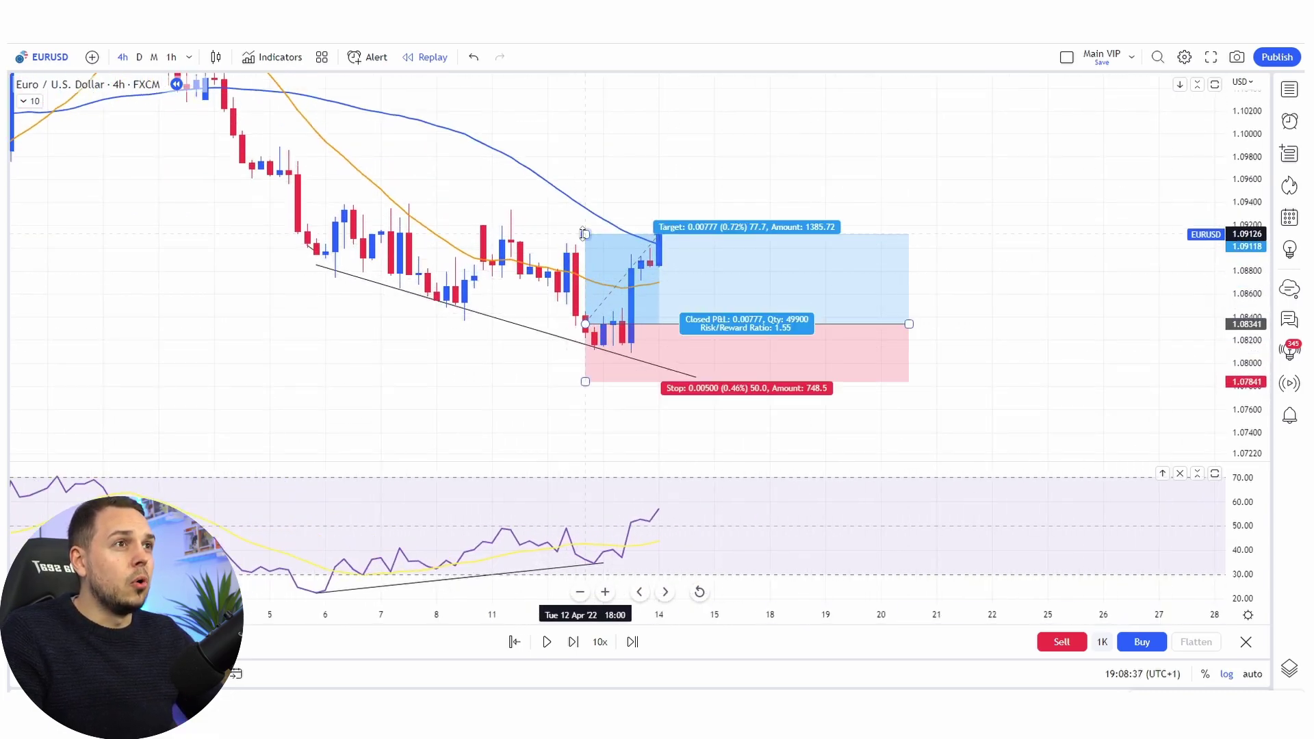
mouse_move(585, 236)
mouse_down()
mouse_move(587, 318)
mouse_move(575, 284)
mouse_move(651, 288)
mouse_up()
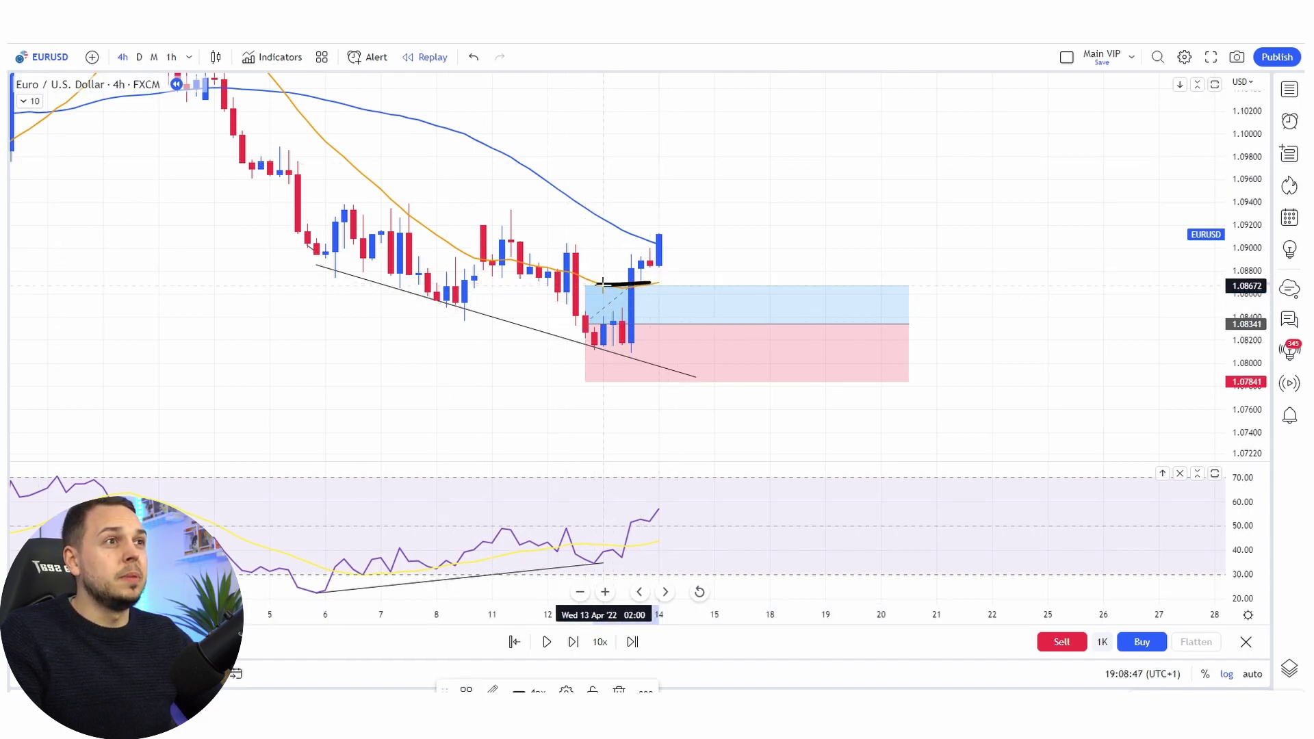
key(ctrl+z)
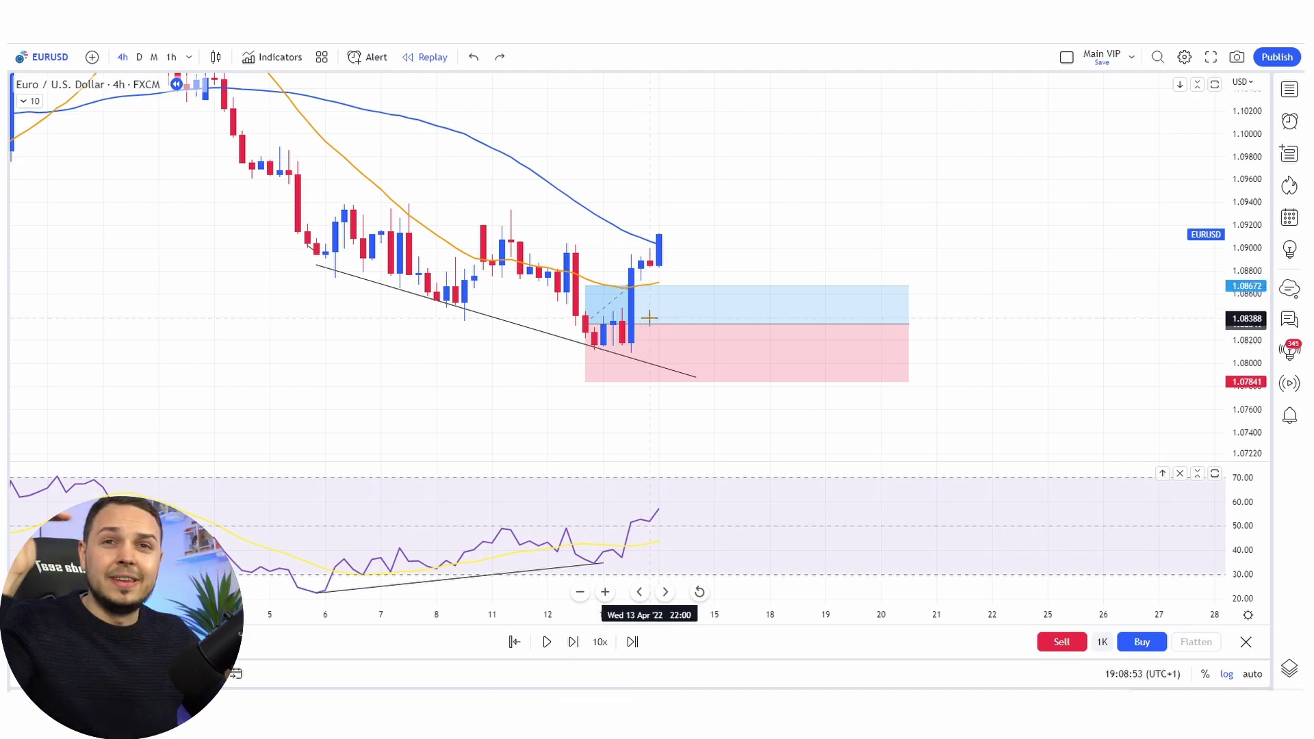
Brush a short stroke at the 20-period moving average and raise the long position's target to 1.09035 at the 50-period average
drag(588, 289, 659, 288)
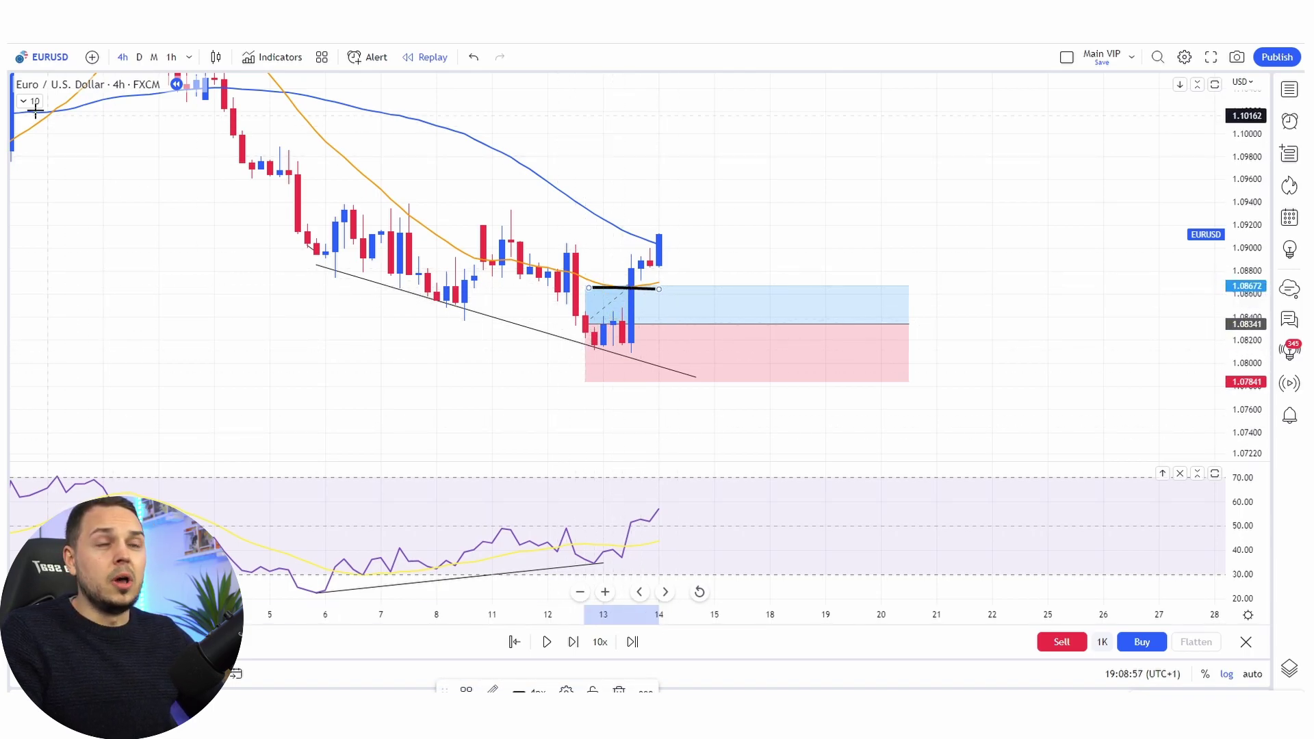
click(657, 305)
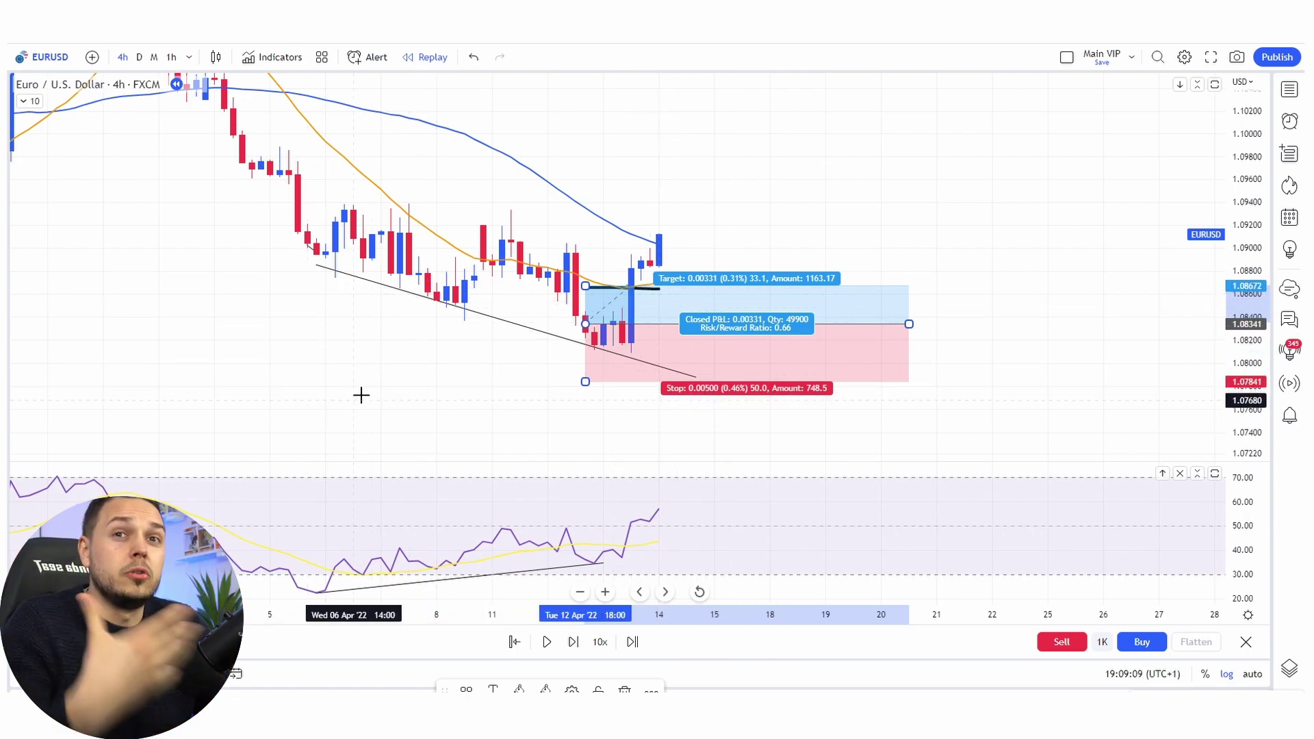
click(205, 349)
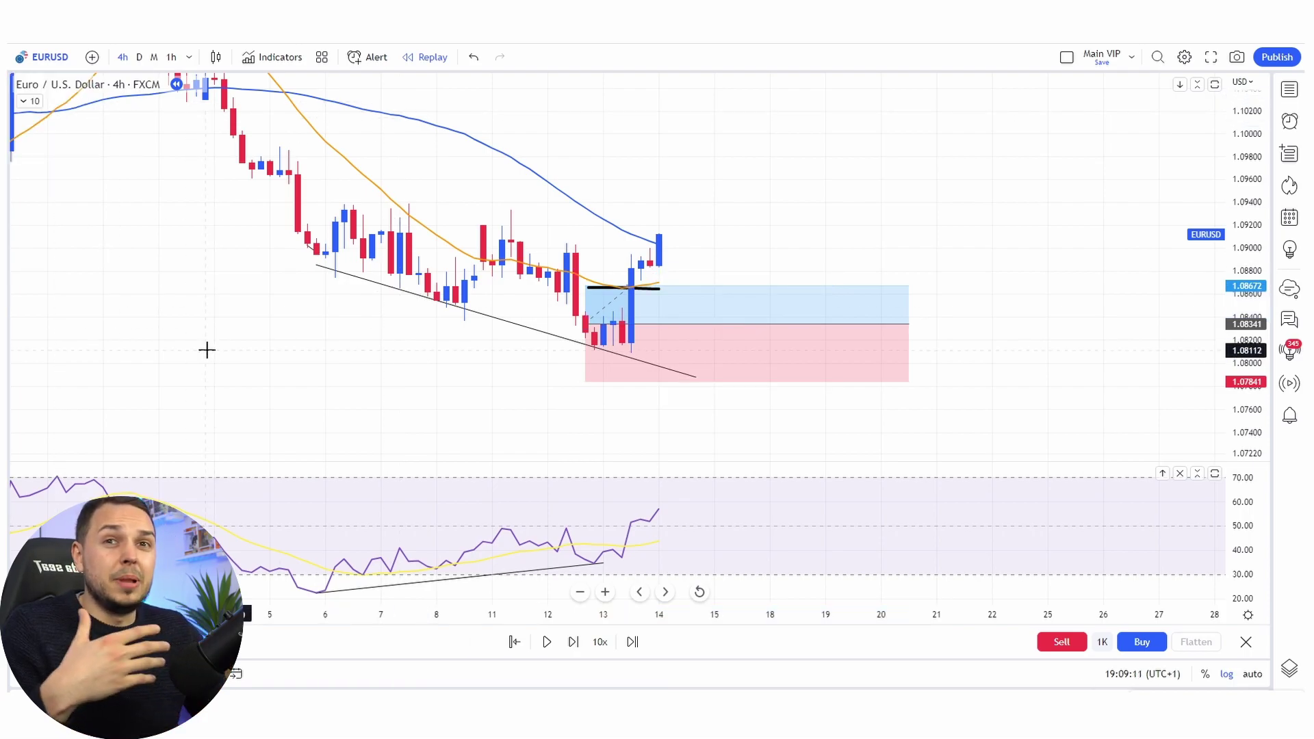
drag(588, 286, 588, 244)
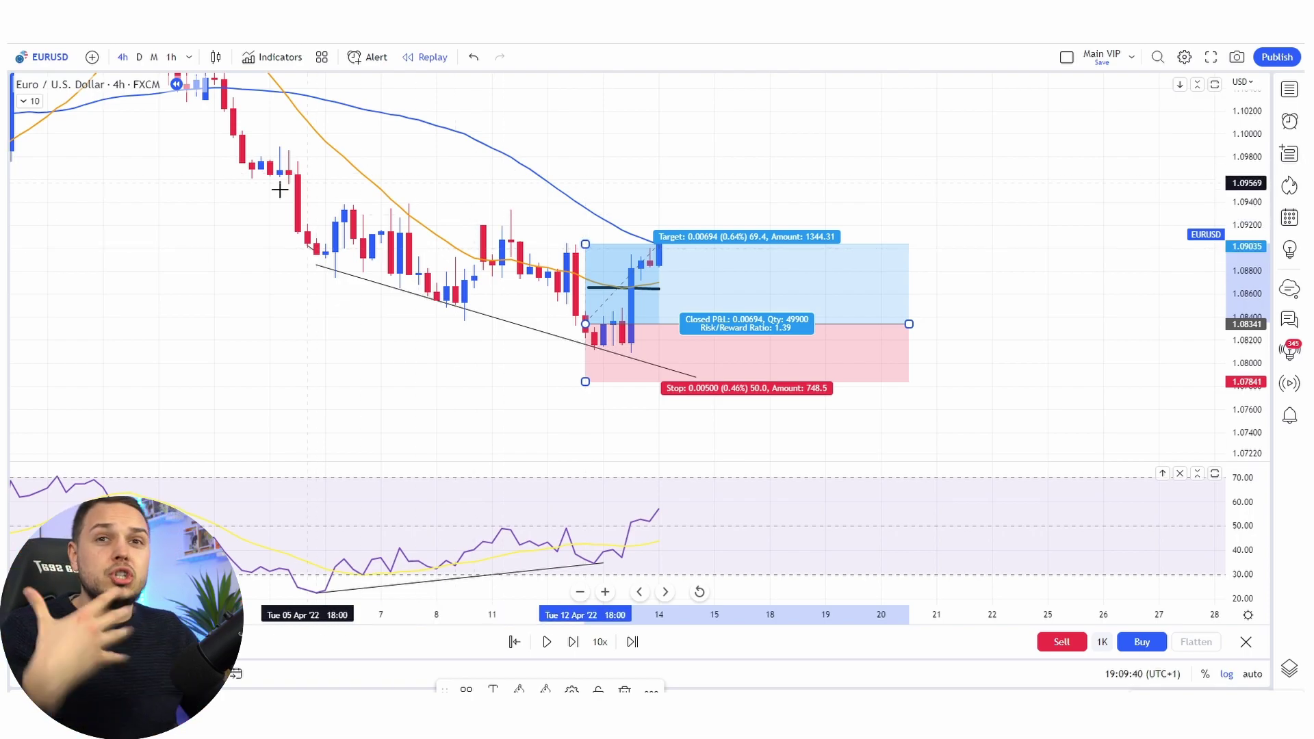
Brush strokes across the long position at the 20- and 50-period moving averages and remove all the brush strokes
click(21, 162)
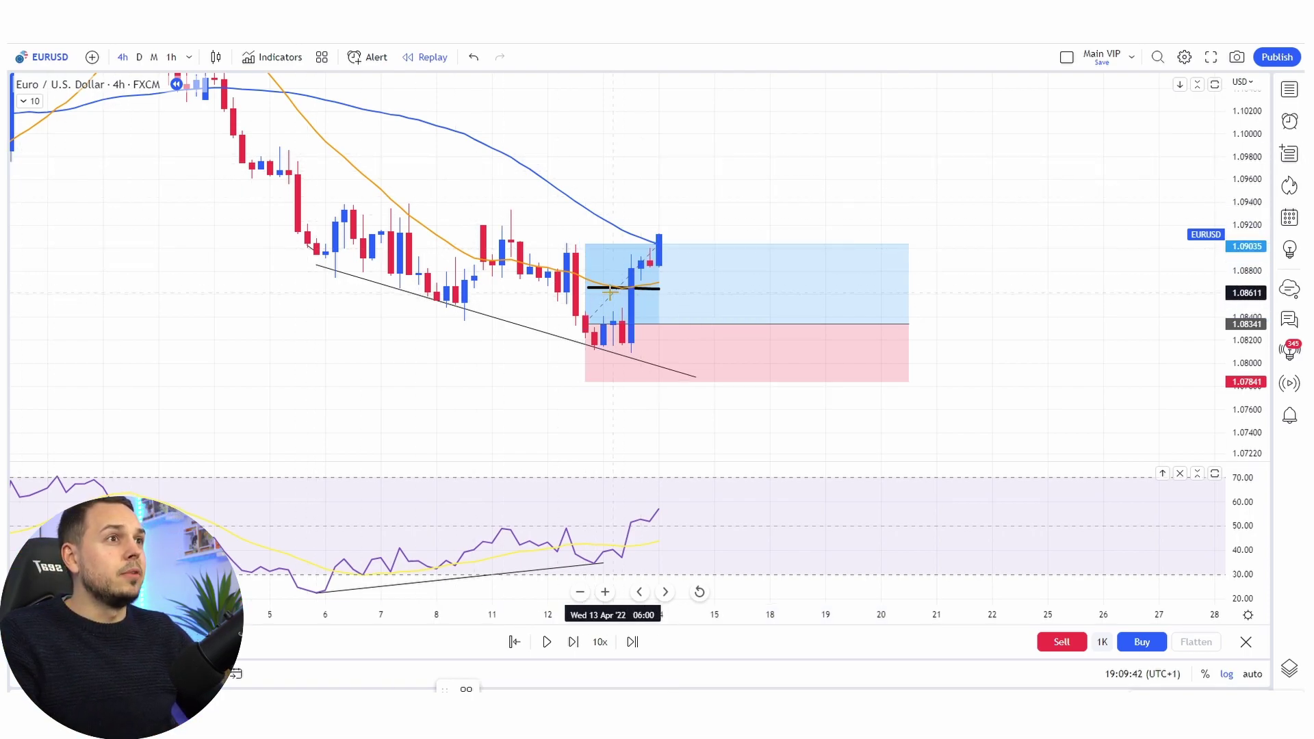
drag(594, 287, 697, 280)
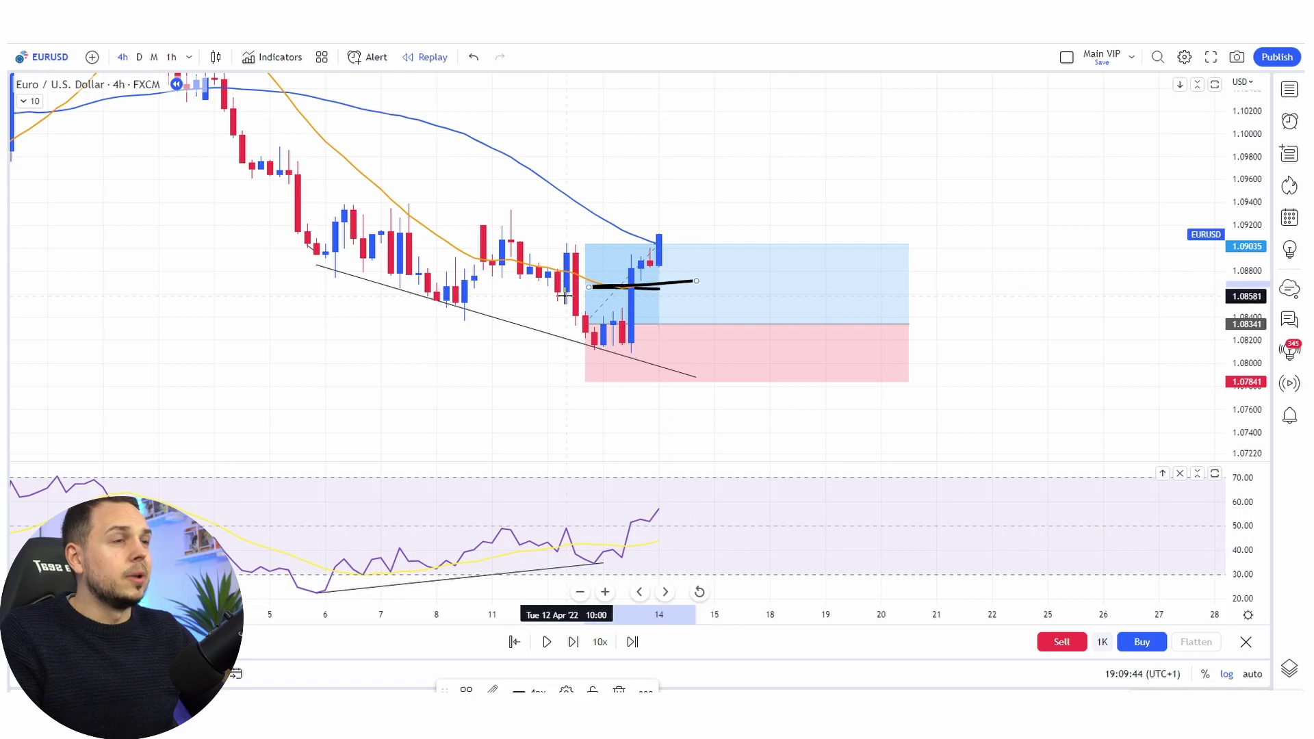
drag(605, 240, 696, 243)
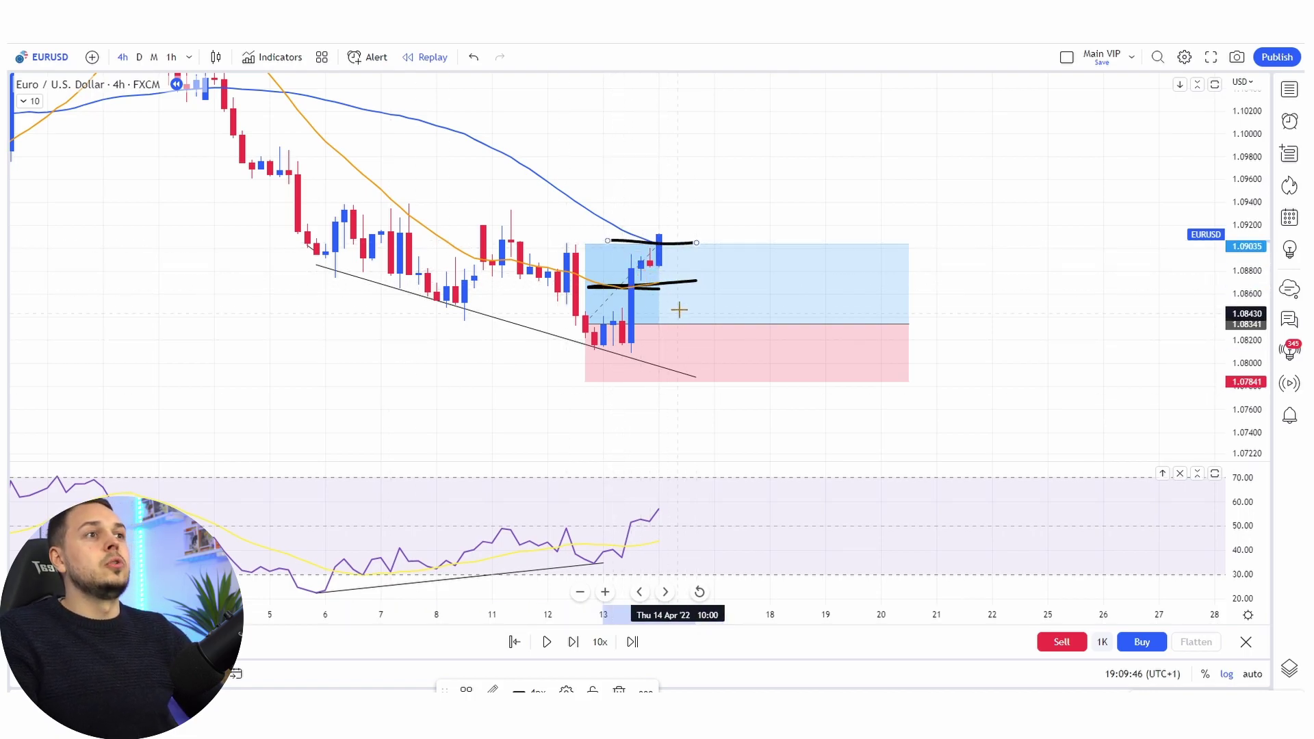
mouse_move(658, 298)
mouse_down()
mouse_move(612, 314)
mouse_move(656, 293)
mouse_up()
mouse_move(674, 241)
mouse_down()
mouse_move(645, 258)
mouse_move(676, 240)
mouse_up()
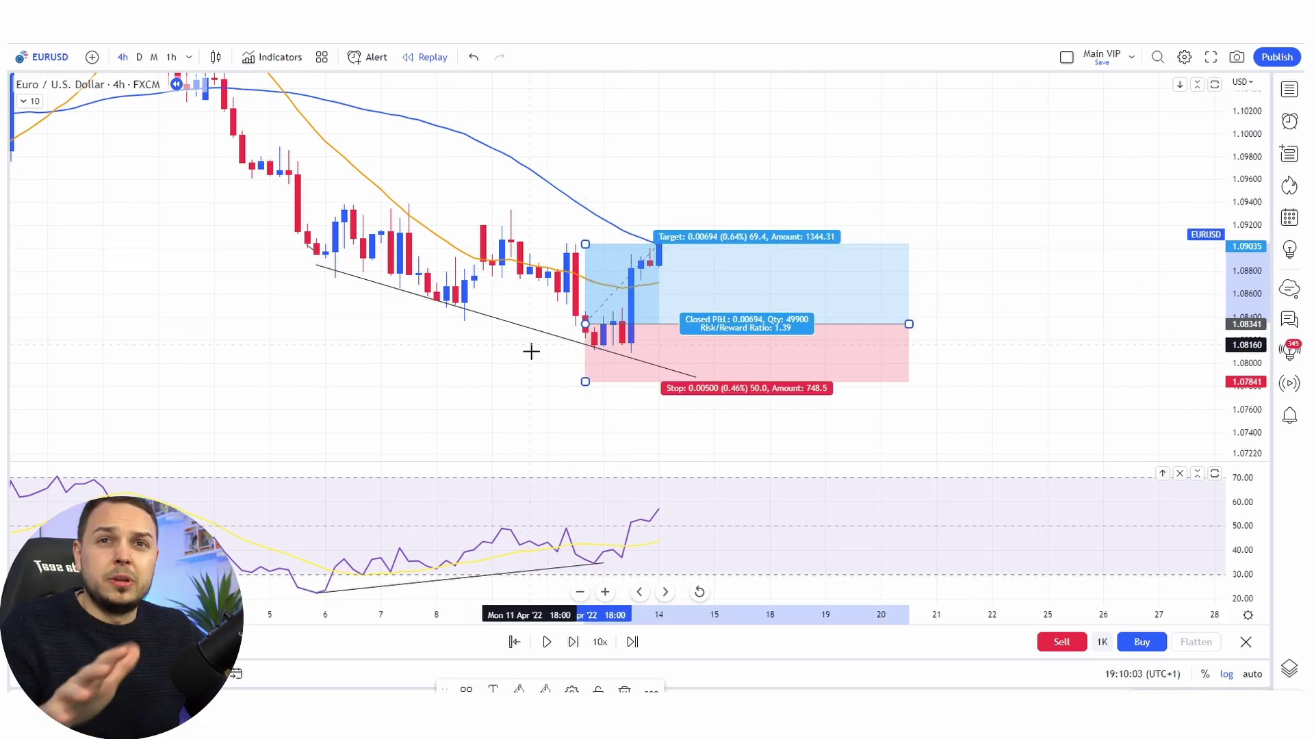
Set the long position's stop to 1.08051 and target to 1.09369, and extend its right edge to about 22 April
drag(585, 382, 583, 357)
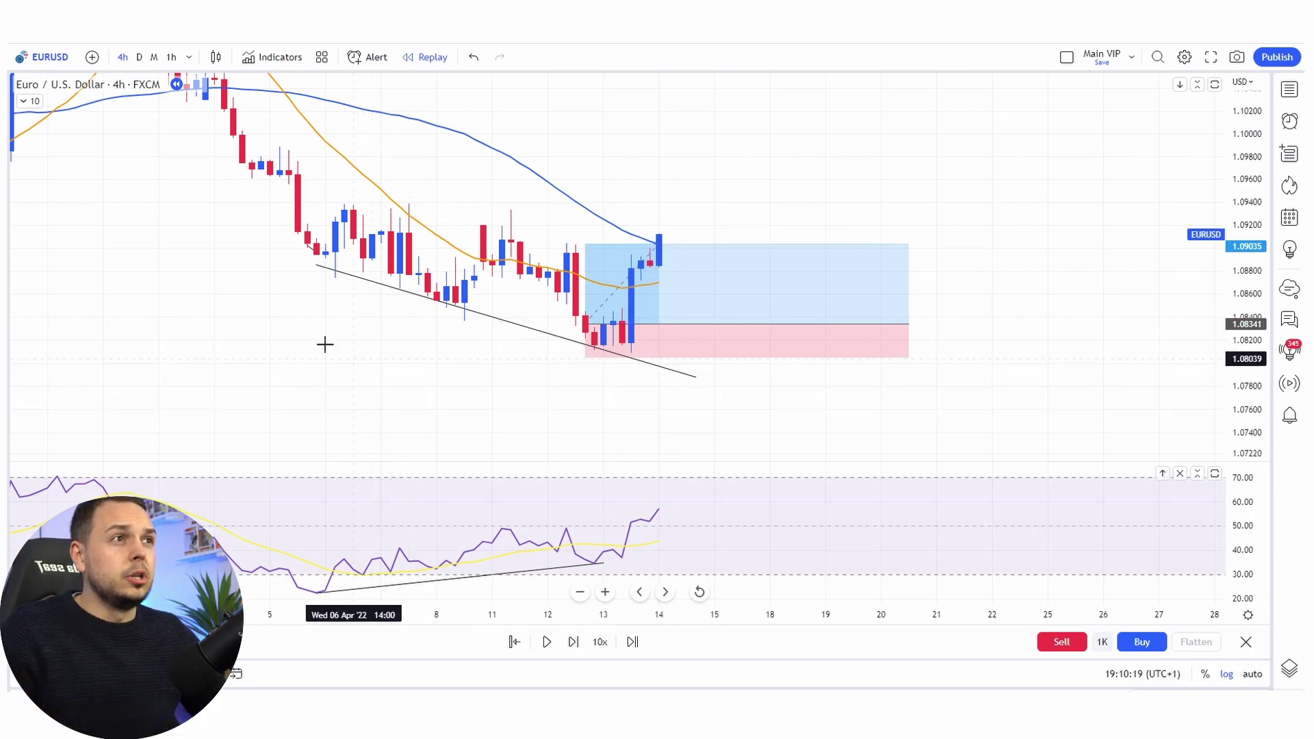
drag(593, 244, 593, 206)
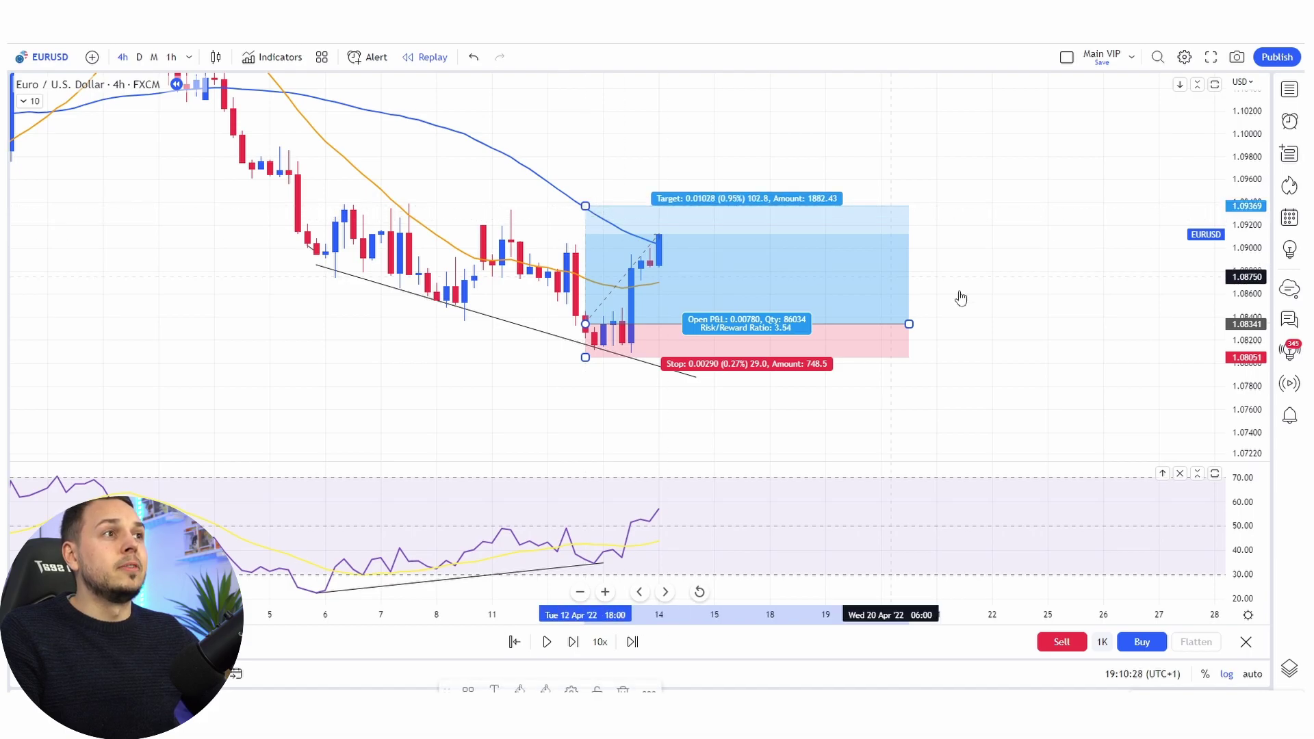
drag(910, 324, 1020, 324)
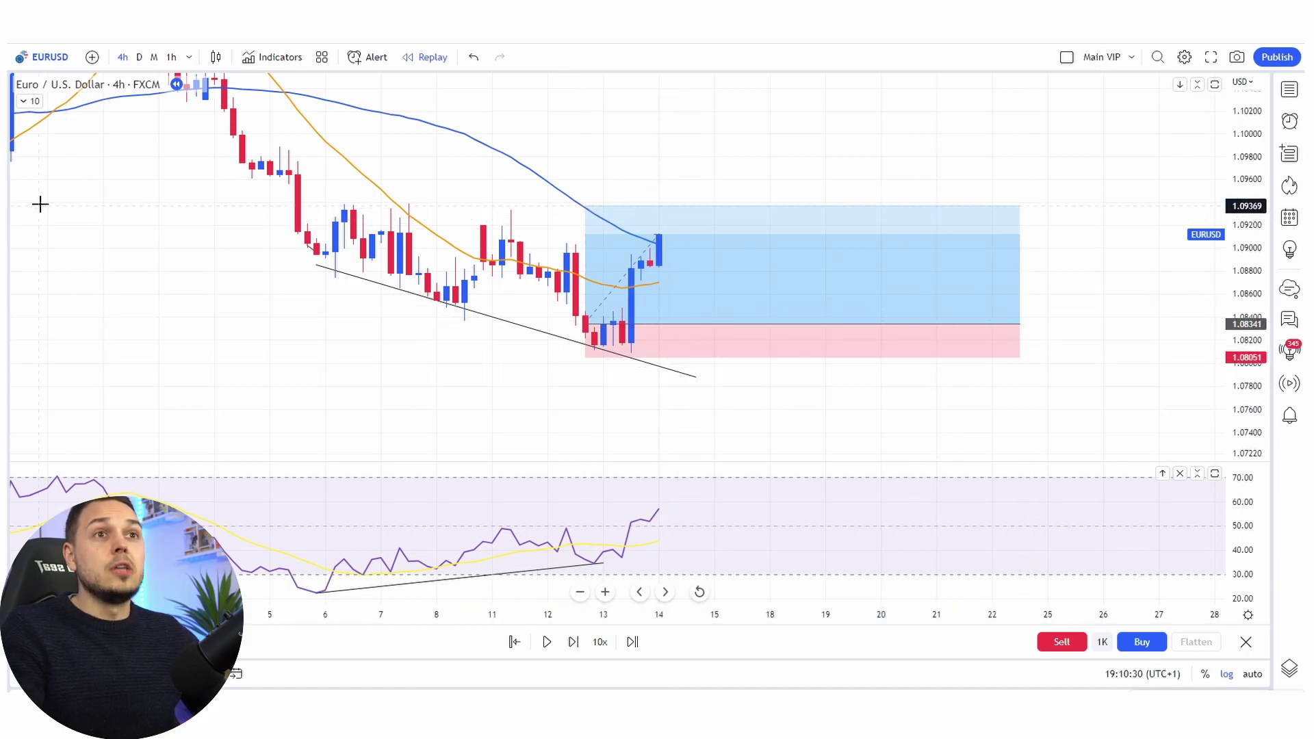
Brush a horizontal stroke at the latest candle's high, undo it, and play the bar replay past the long position's stop
drag(631, 232, 707, 233)
key(ctrl+z)
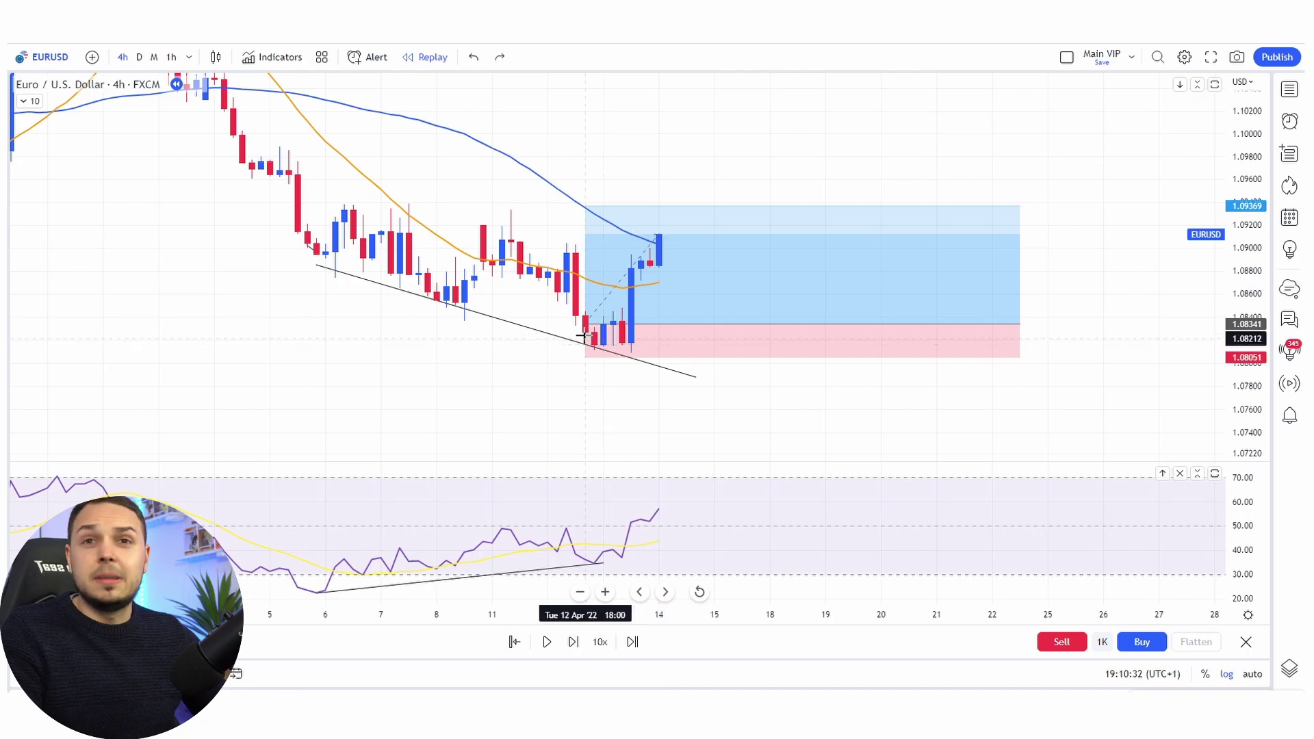
click(546, 642)
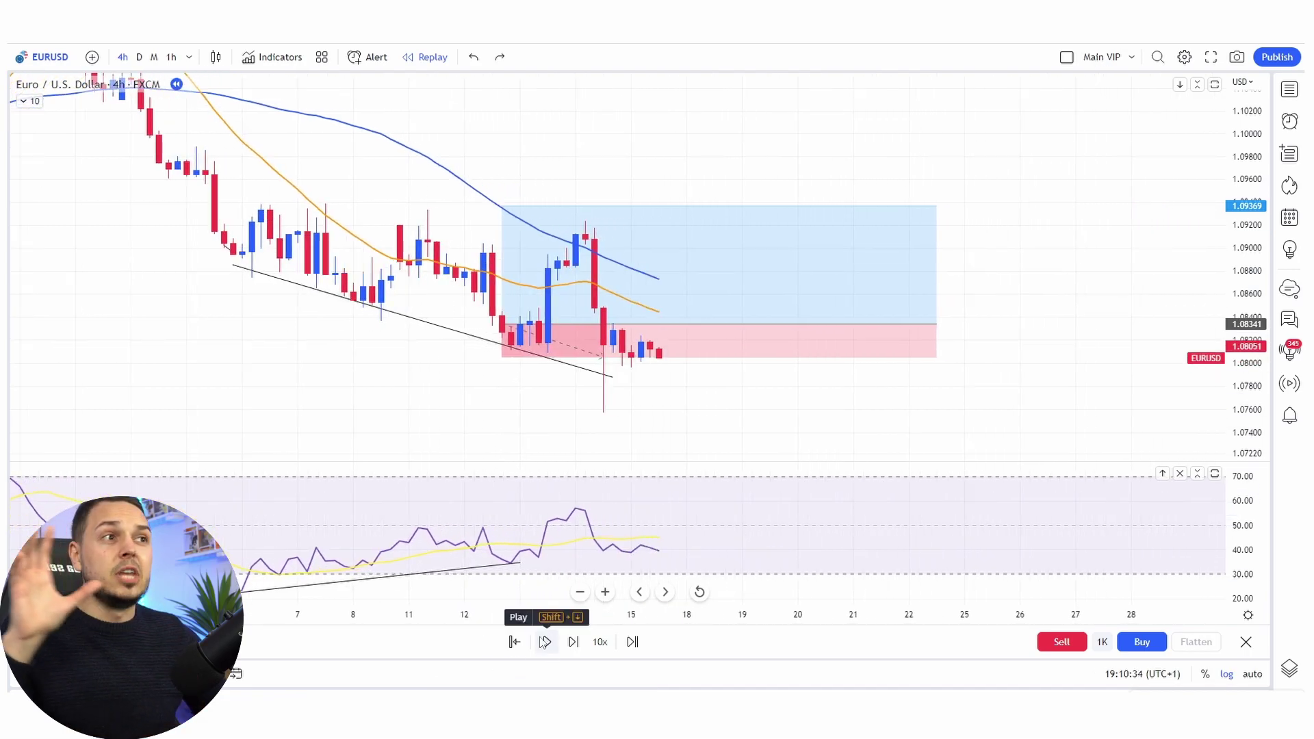